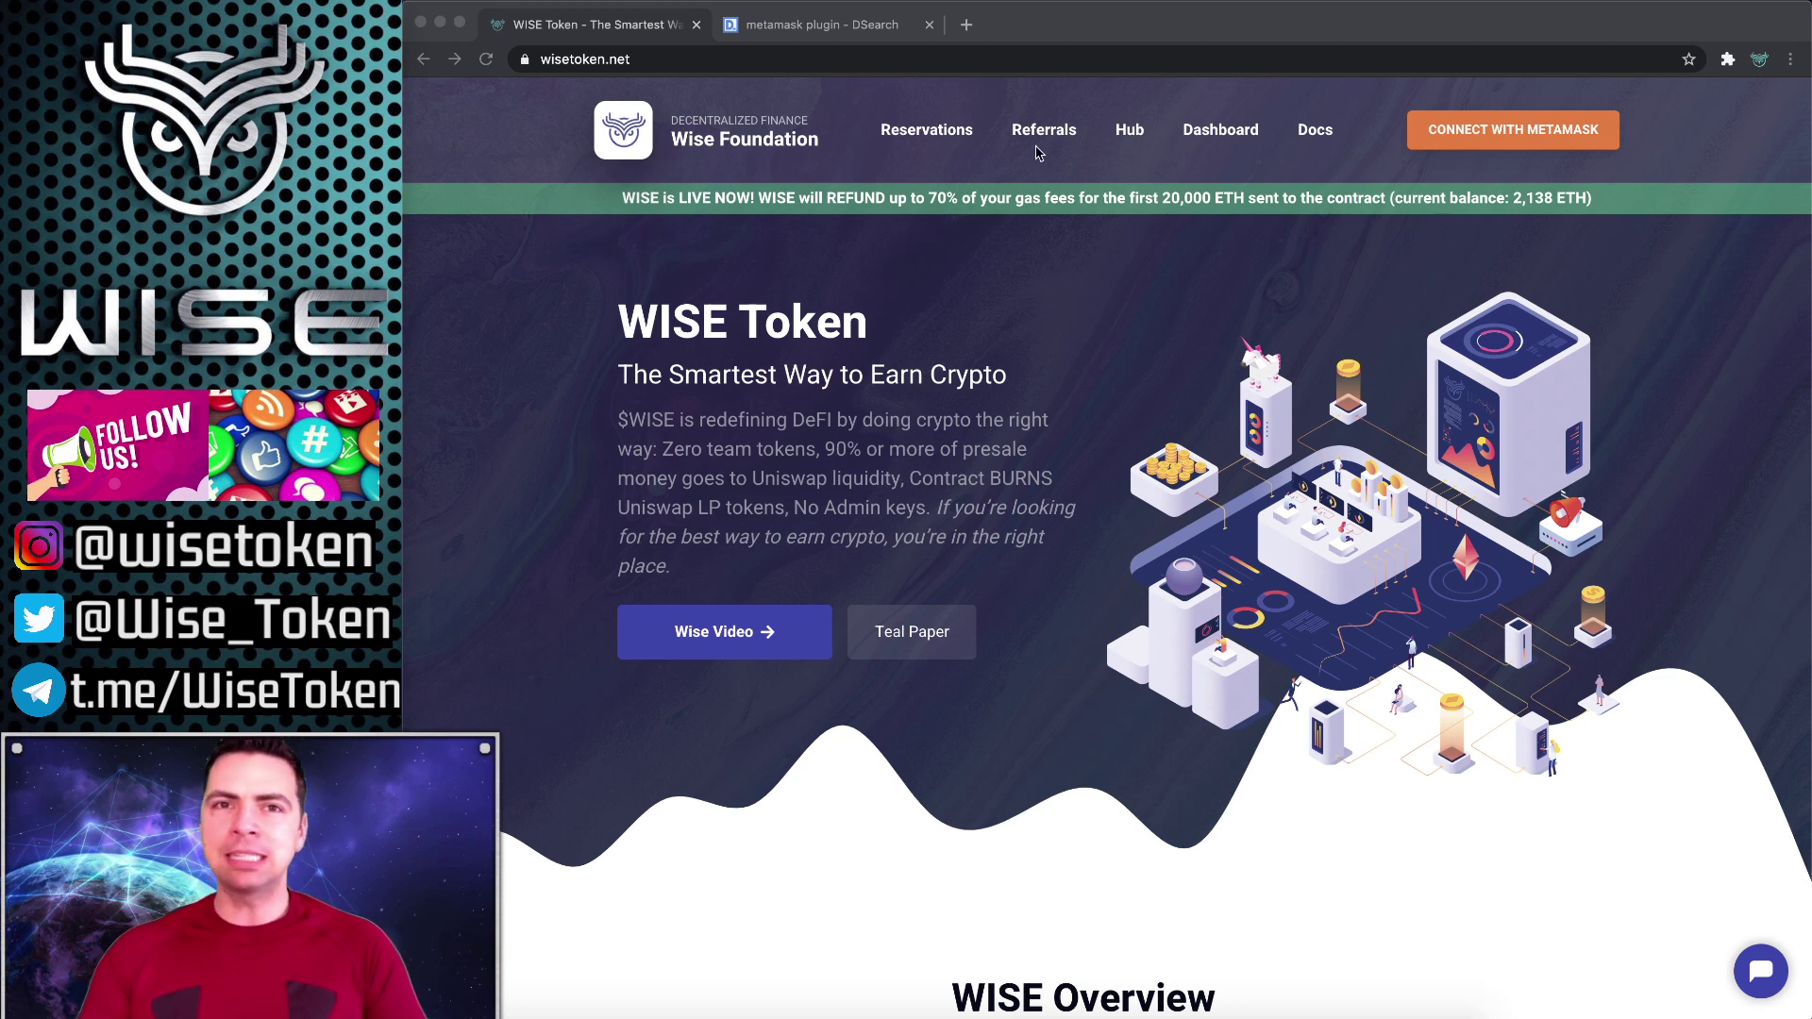
Step: Add the MetaMask extension to Chrome from its Chrome Web Store listing
{"action": "left_click", "coordinate": [767, 31]}
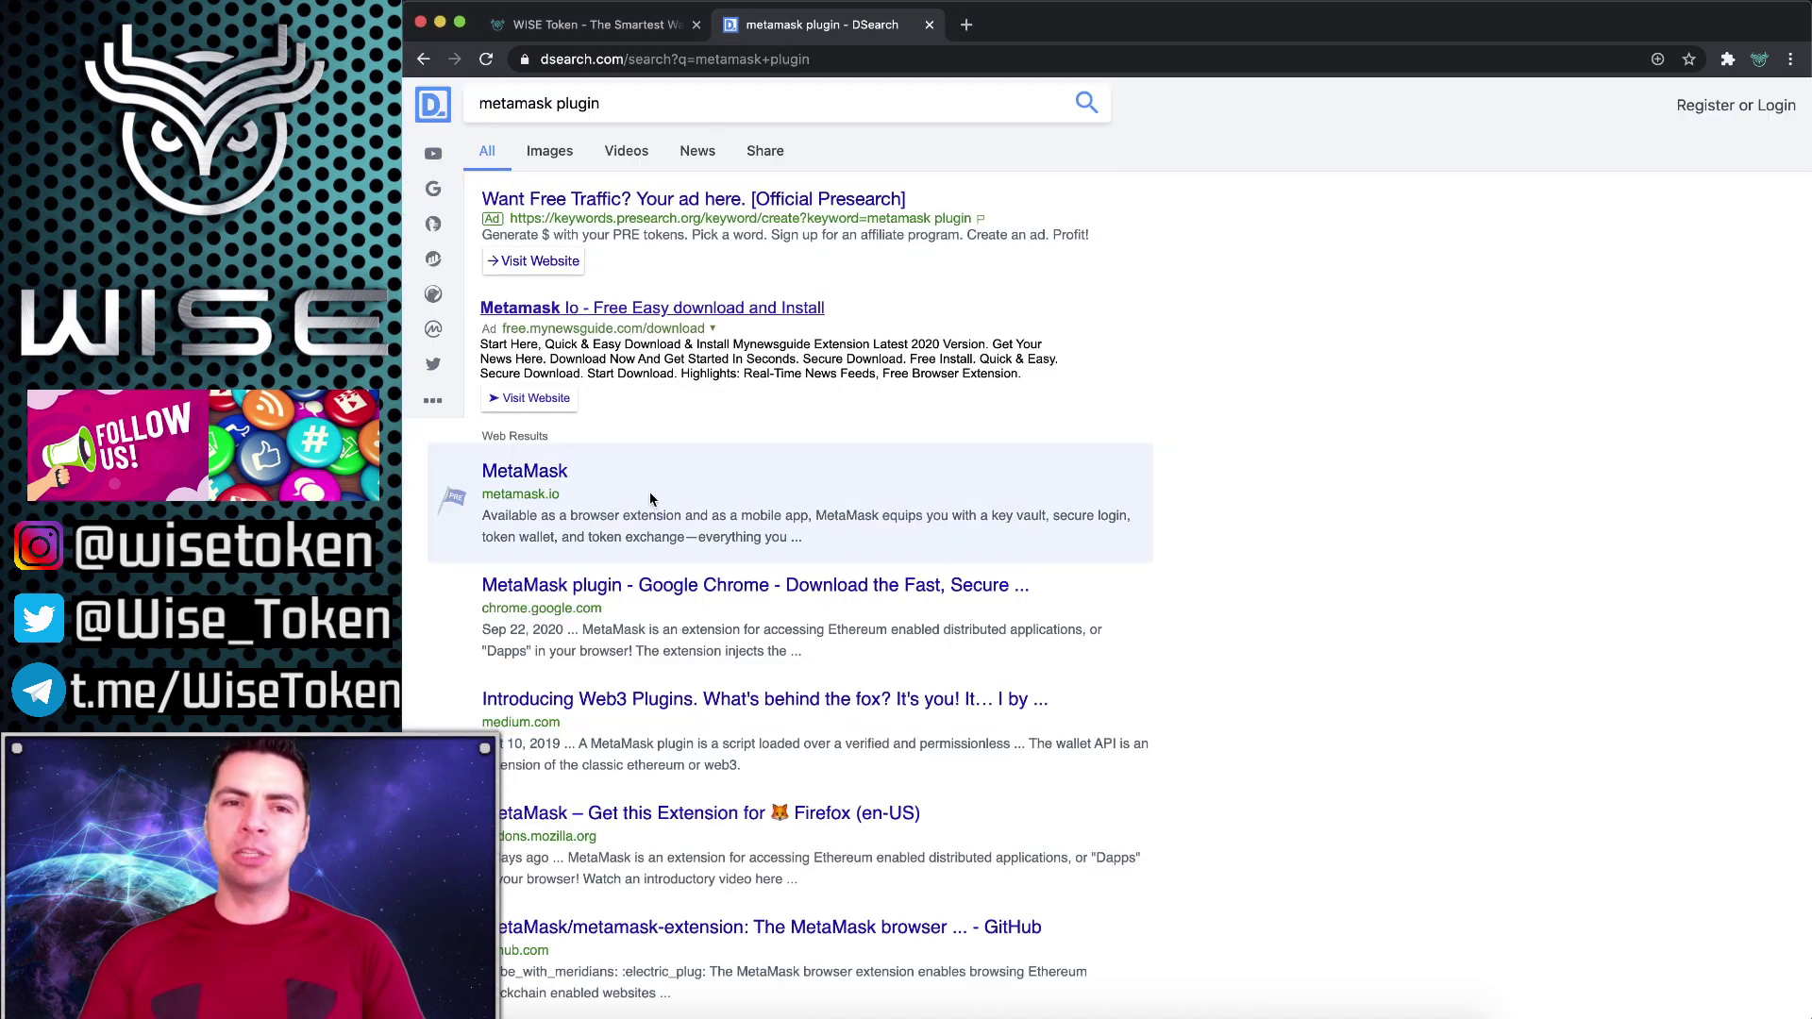
{"action": "left_click", "coordinate": [734, 585]}
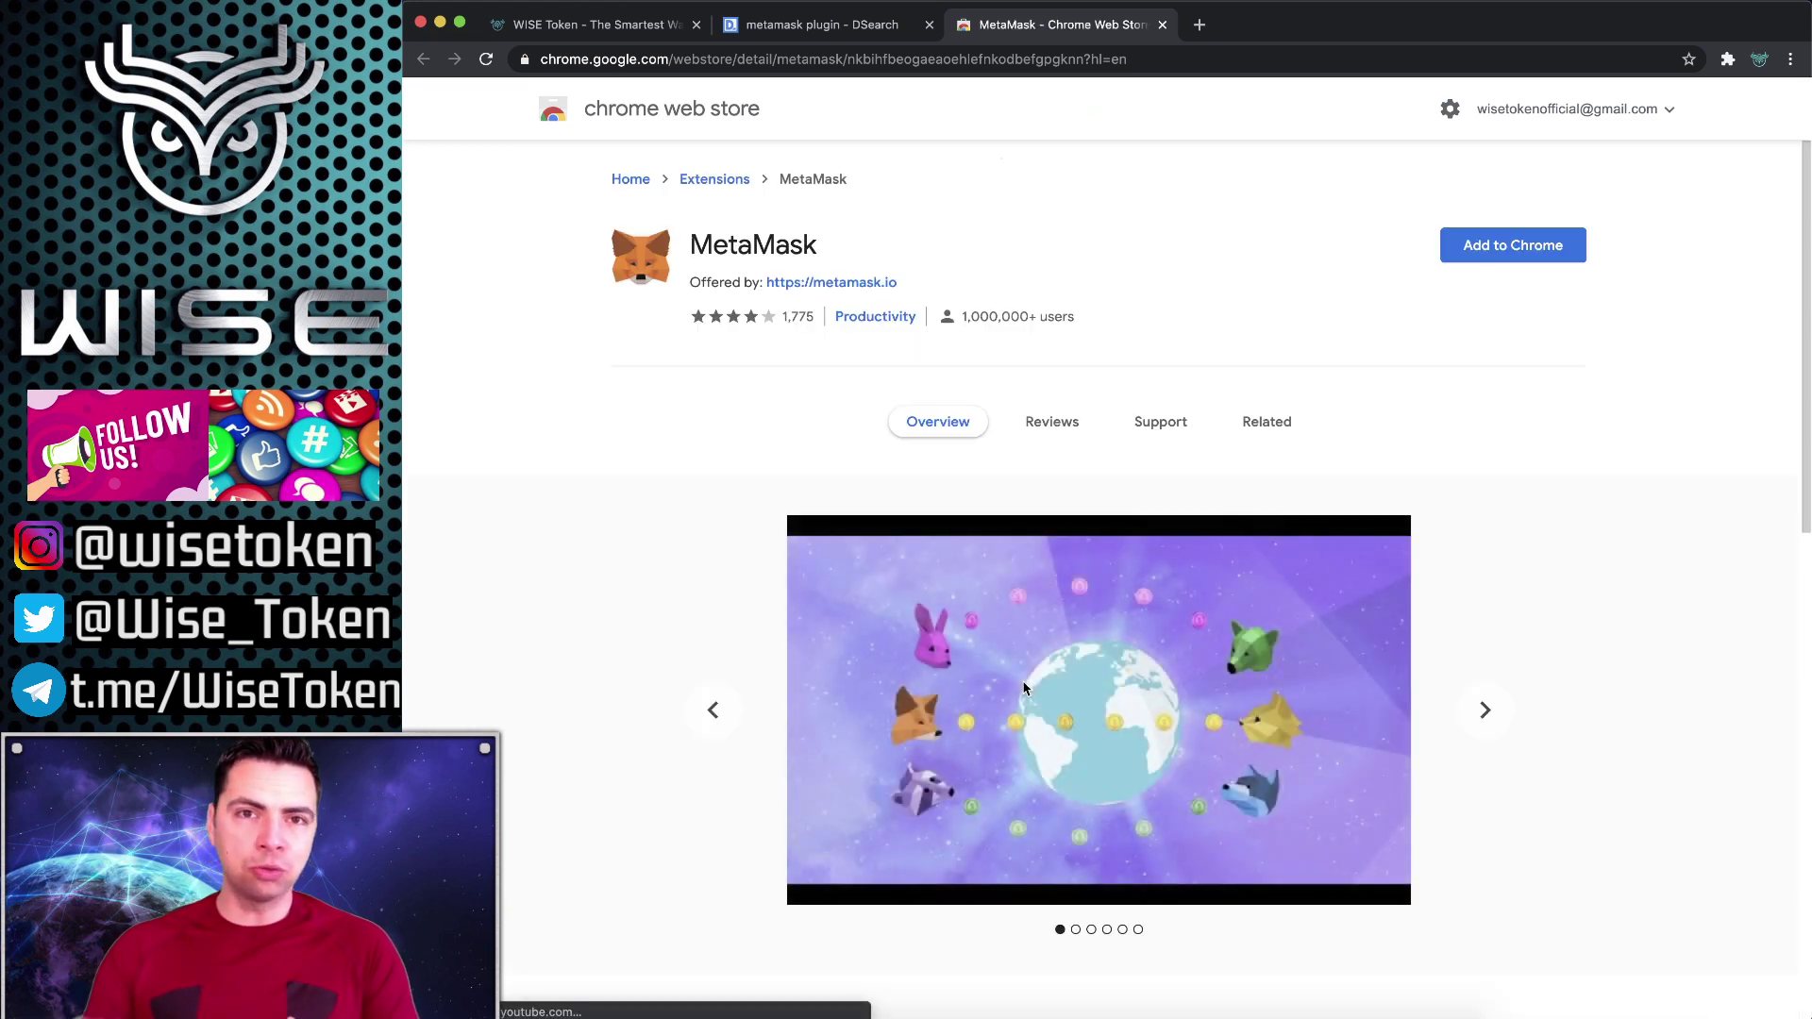
{"action": "left_click", "coordinate": [1515, 260]}
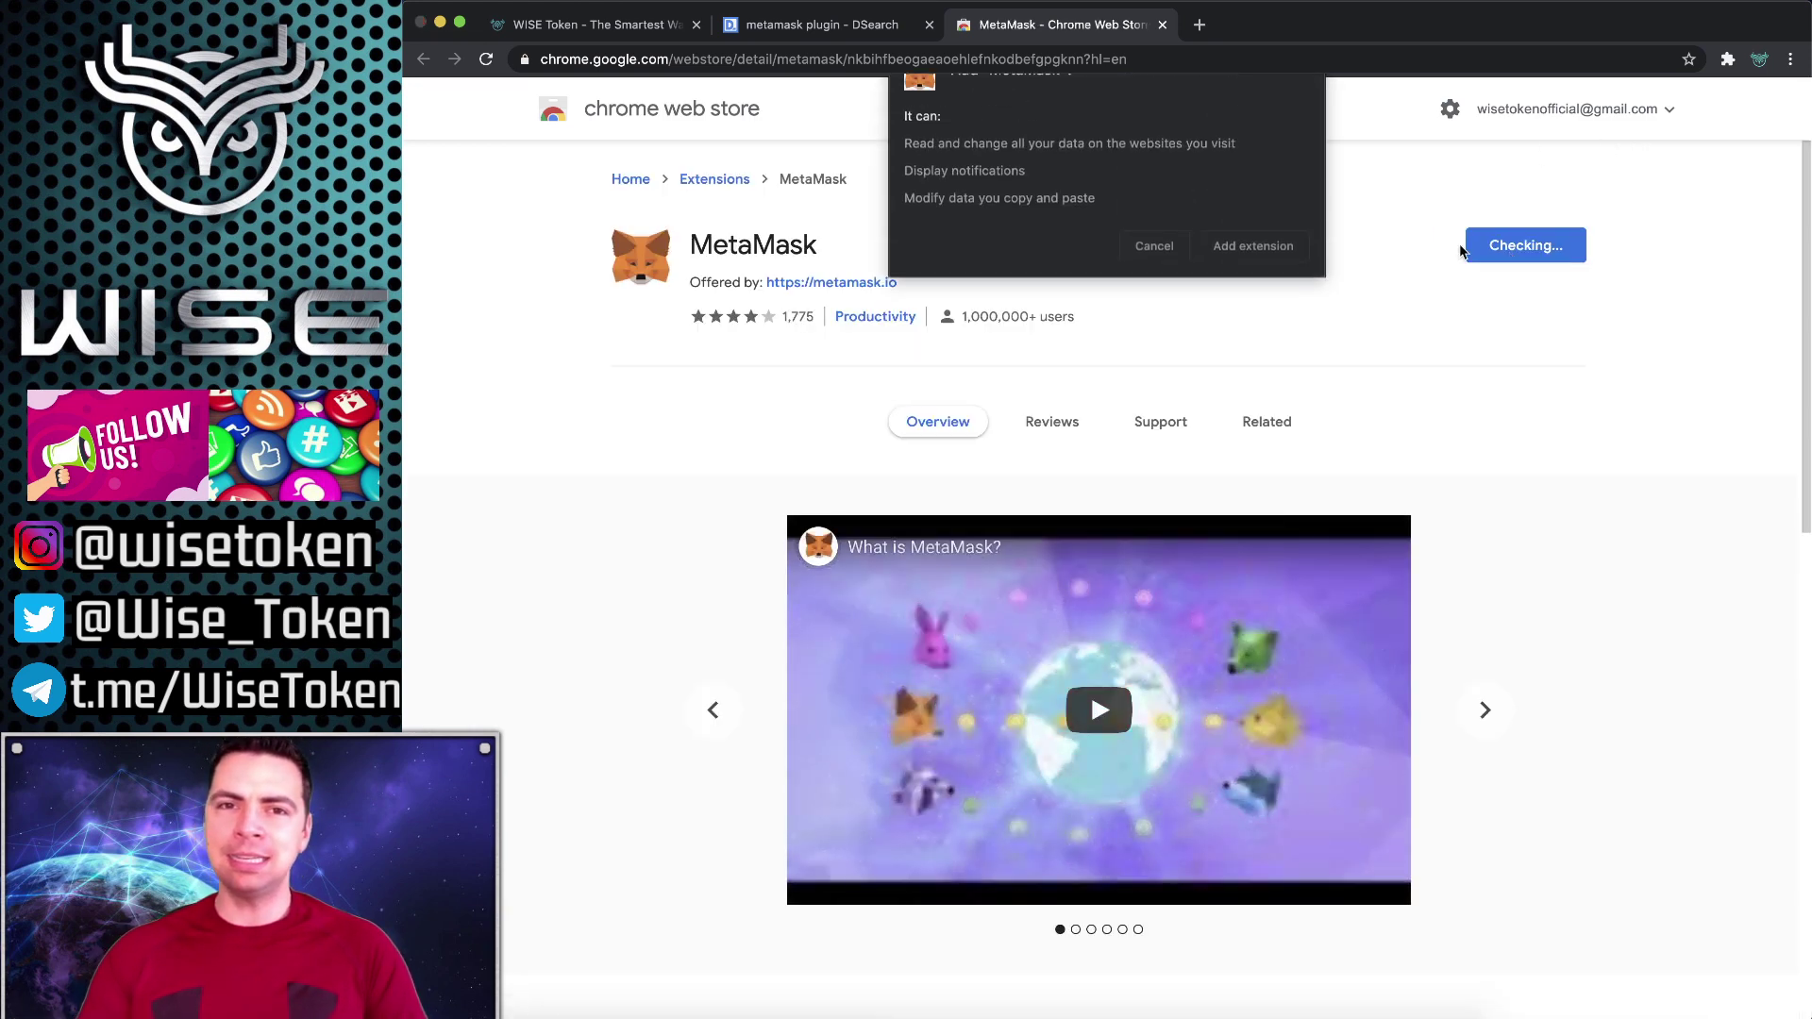
{"action": "left_click", "coordinate": [1255, 278]}
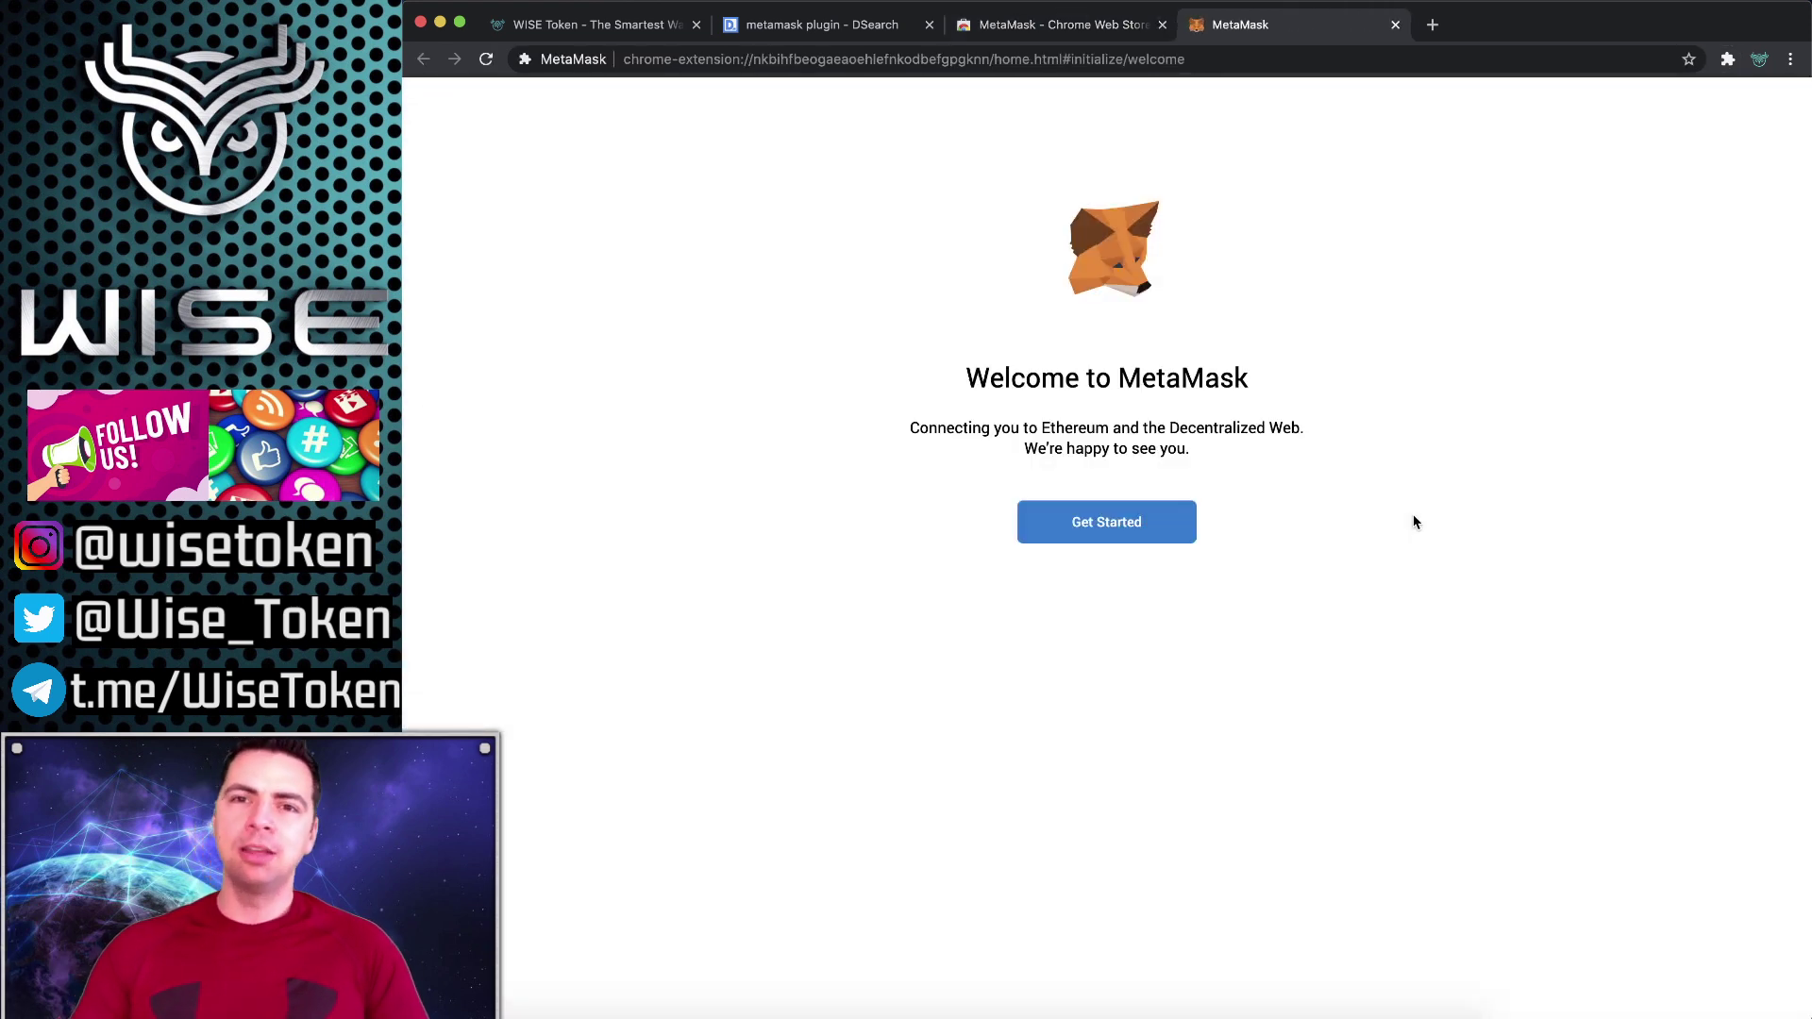
Step: Begin MetaMask setup and pin MetaMask to Chrome's toolbar from the Extensions menu
{"action": "left_click", "coordinate": [1157, 522]}
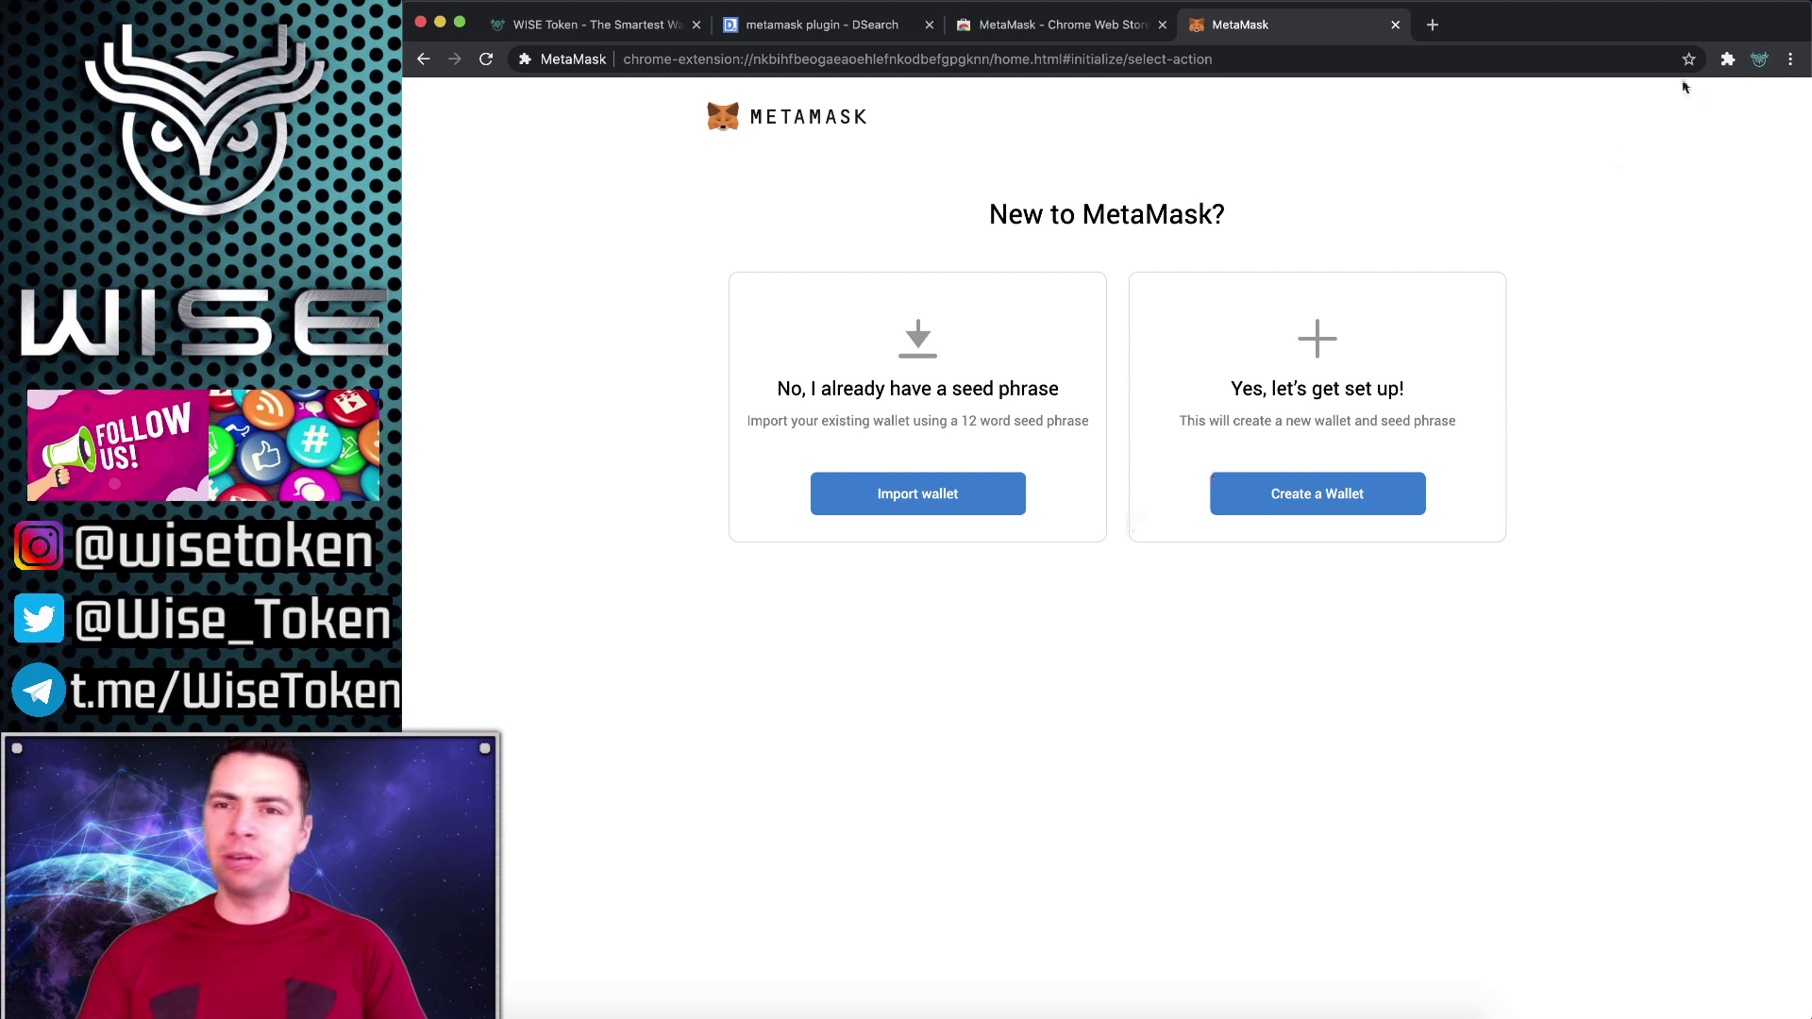
{"action": "left_click", "coordinate": [1728, 60]}
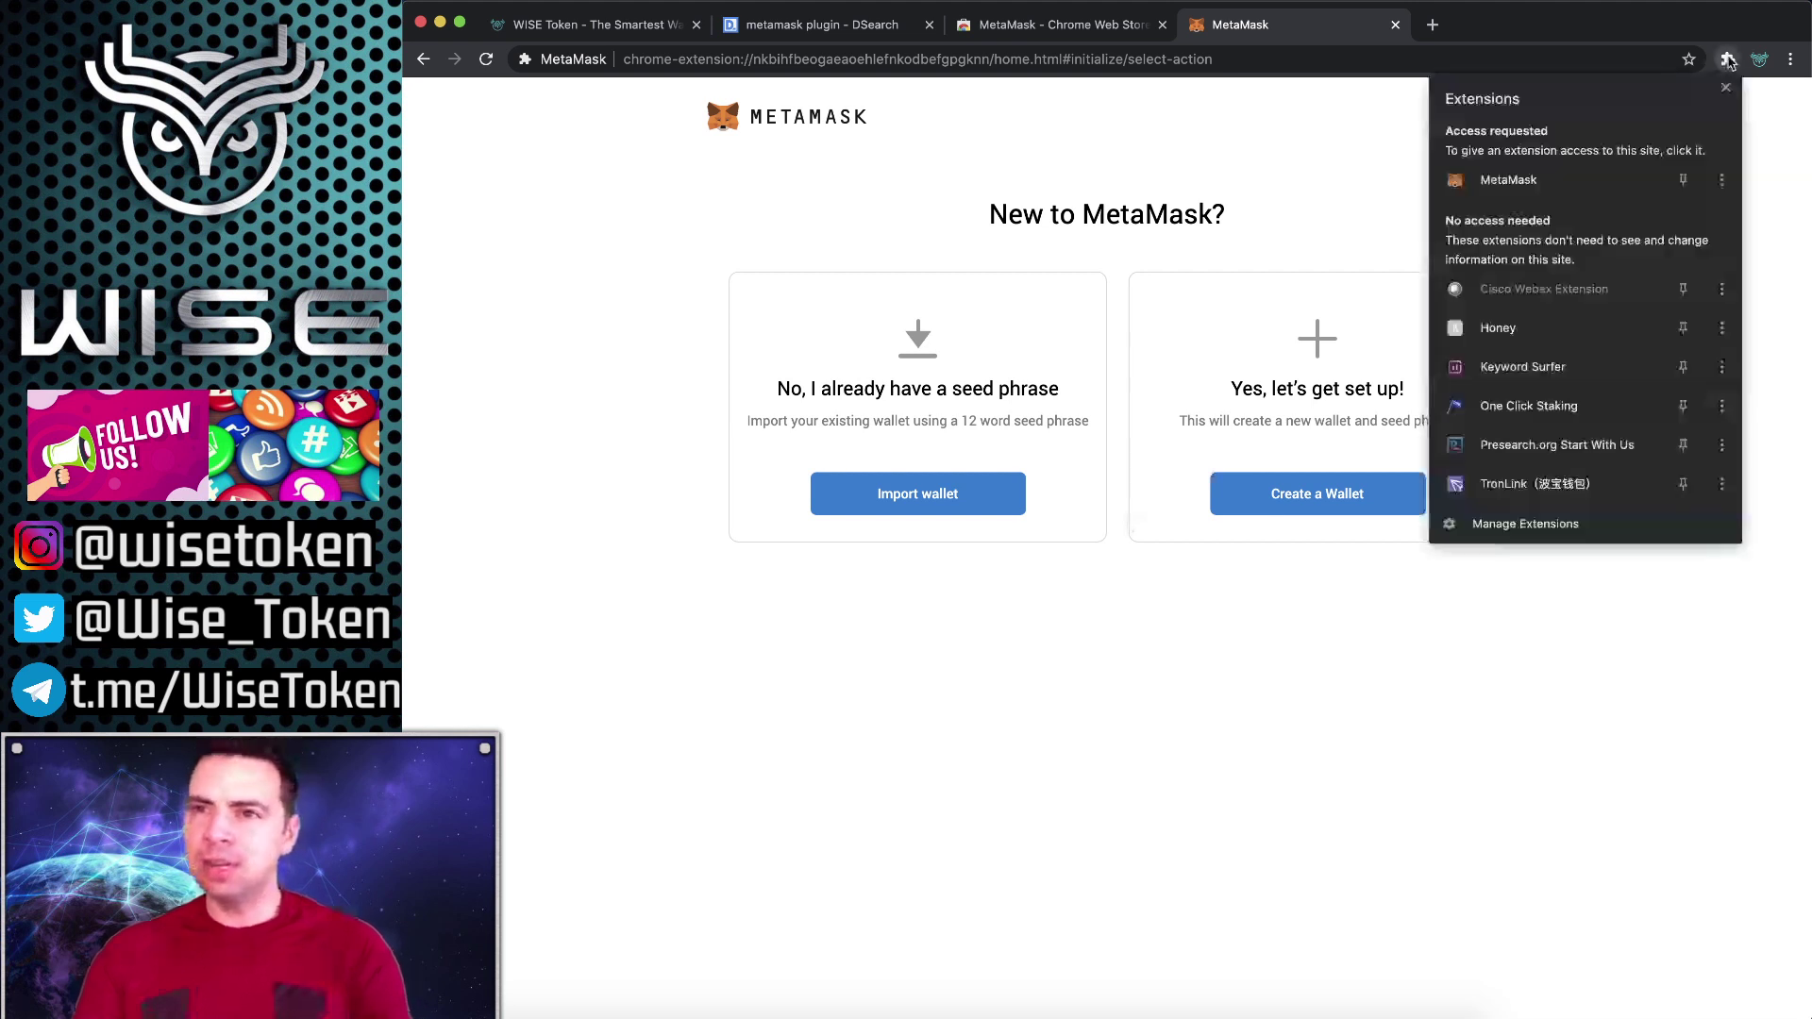
{"action": "left_click", "coordinate": [1684, 186]}
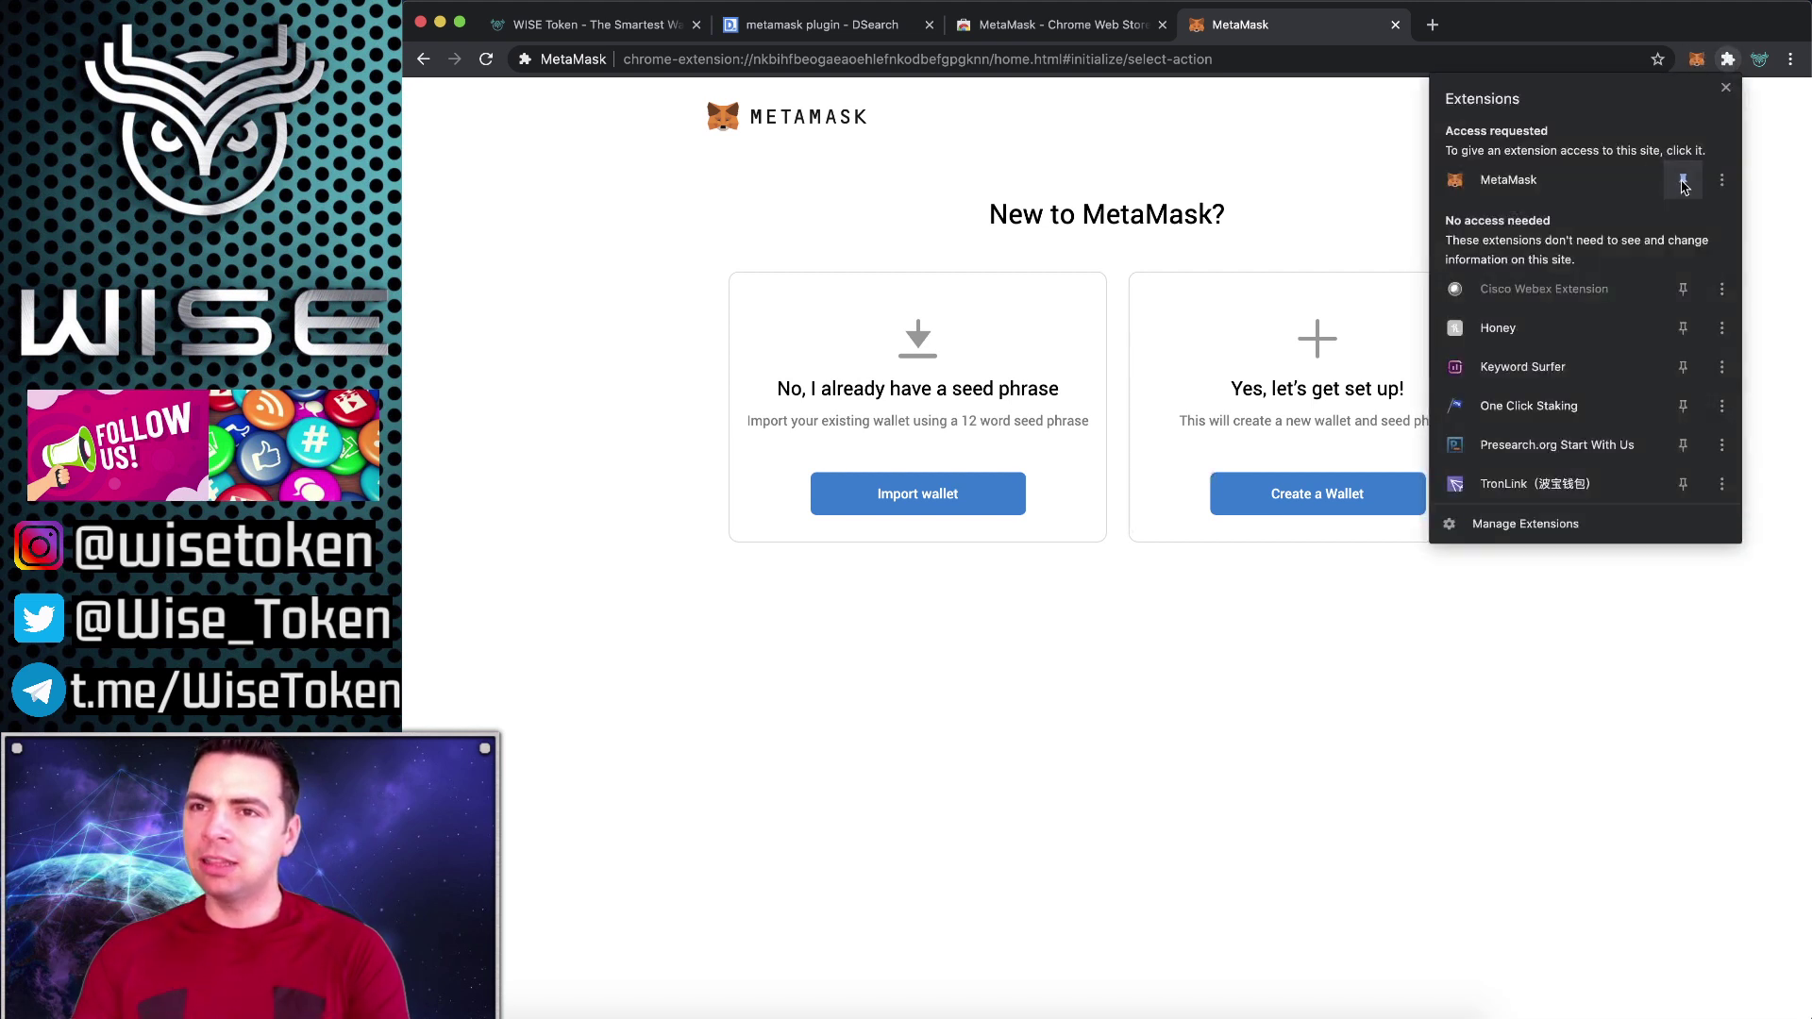
{"action": "left_click", "coordinate": [1369, 156]}
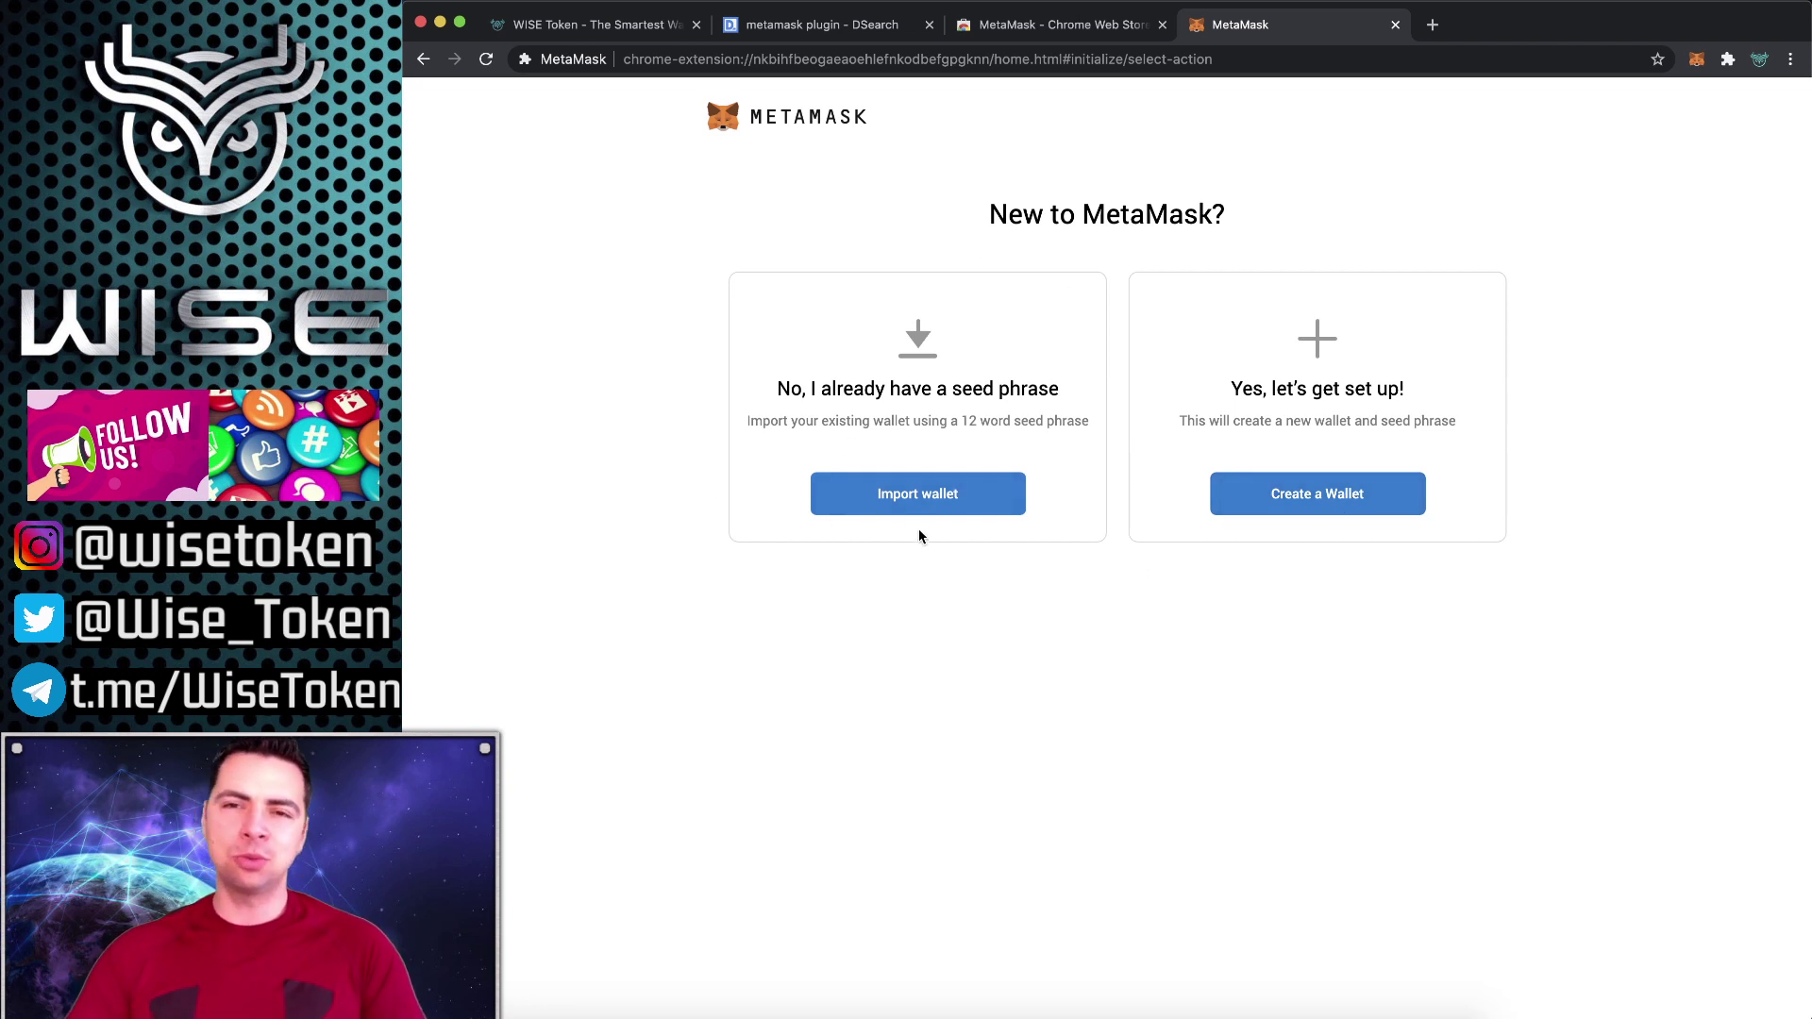
Step: Create a new wallet, agree to usage data, set and confirm a password, accept the Terms
{"action": "left_click", "coordinate": [1319, 505]}
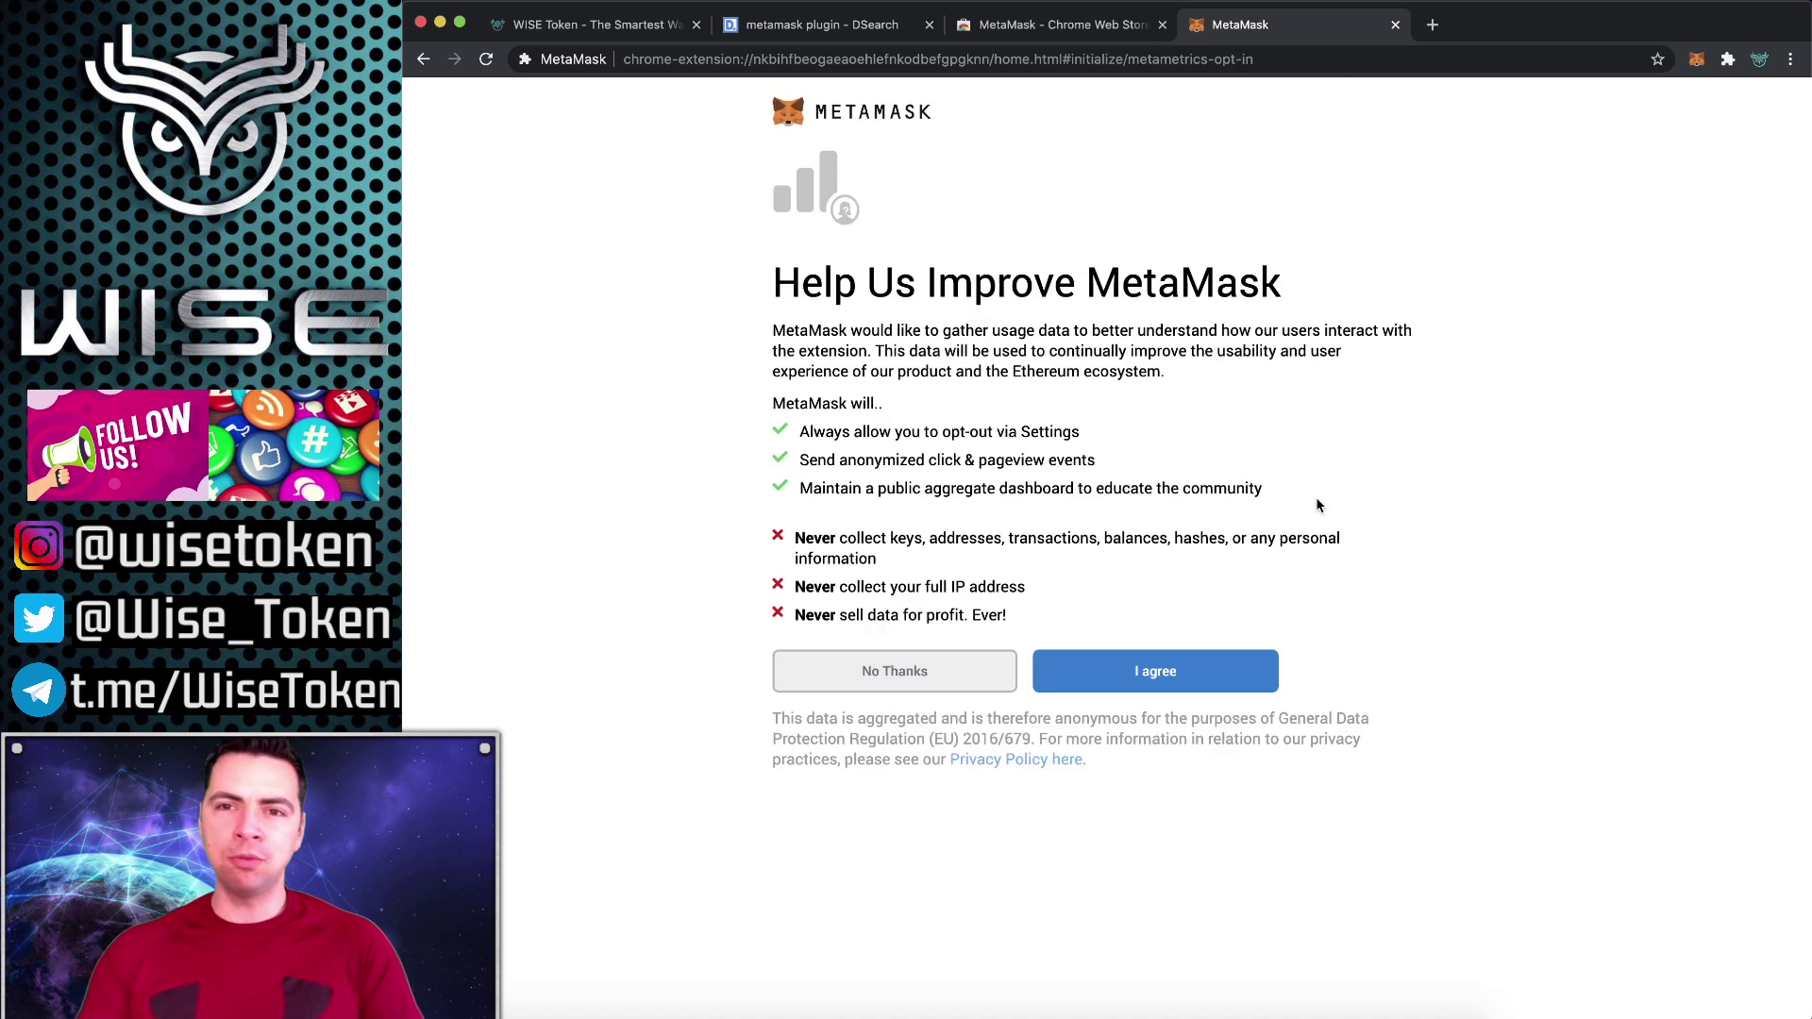
{"action": "left_click", "coordinate": [1139, 673]}
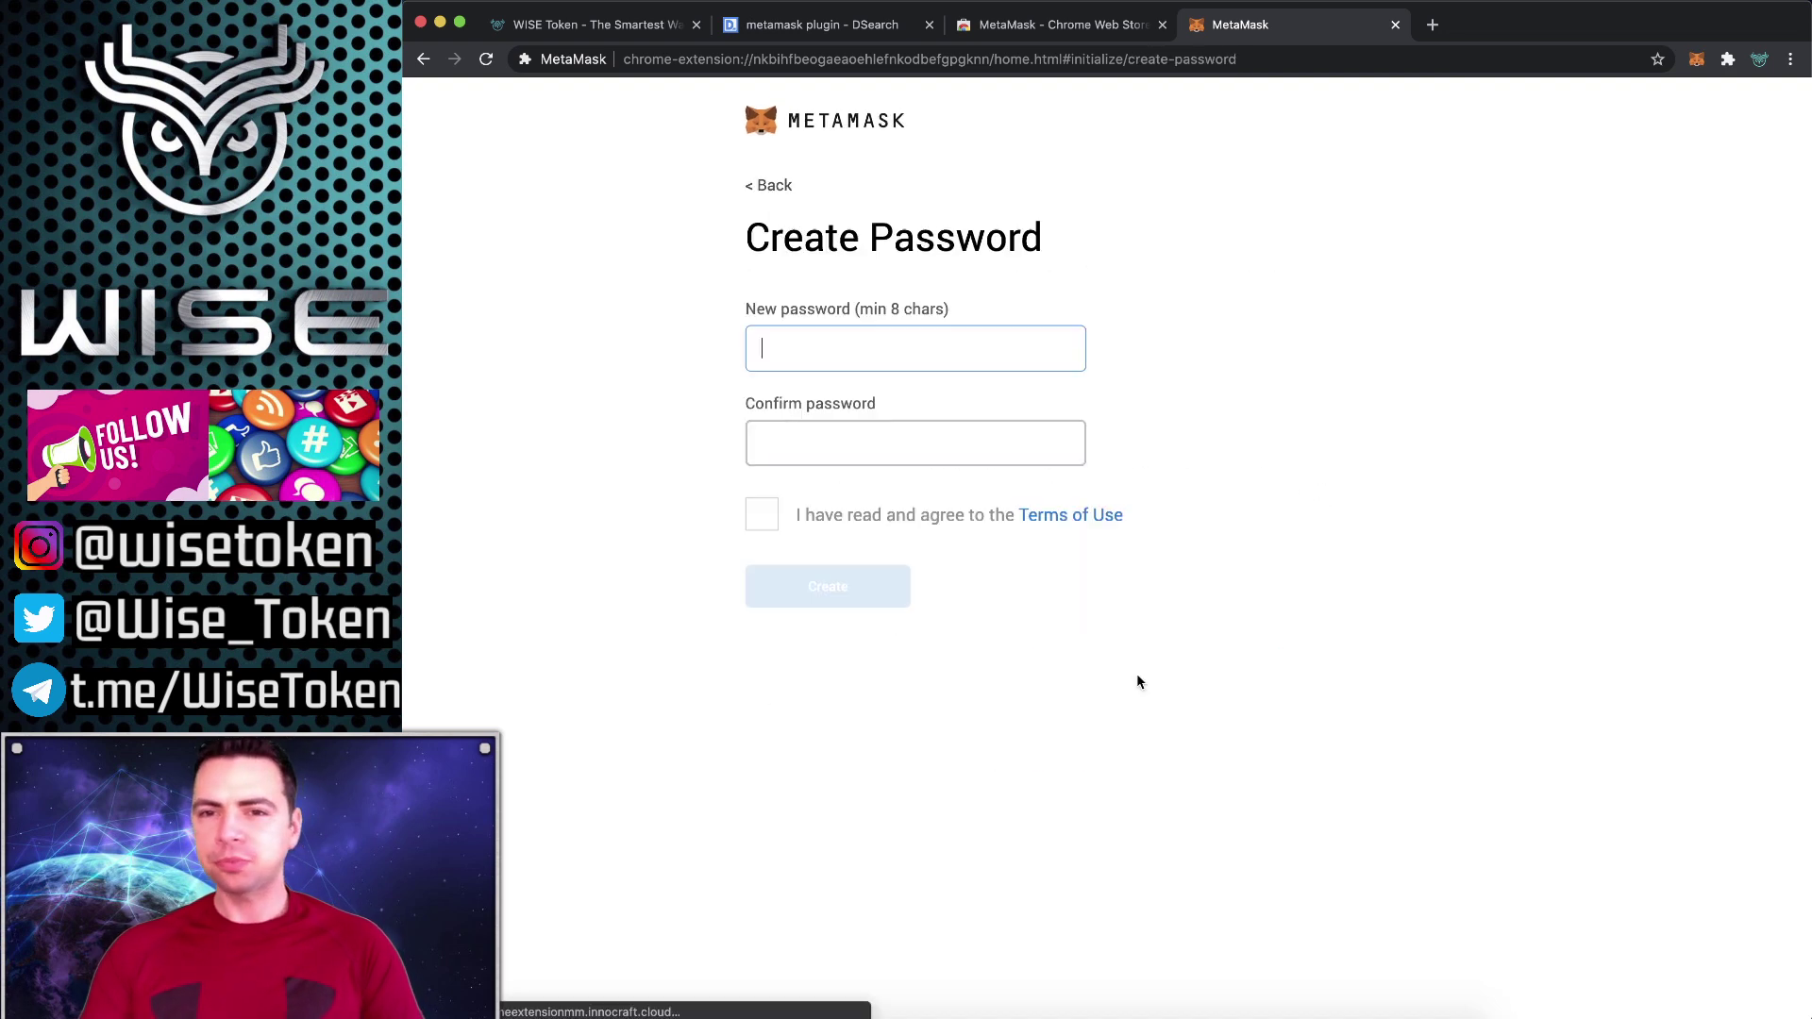
{"action": "left_click", "coordinate": [799, 366]}
{"action": "type", "text": "••••••"}
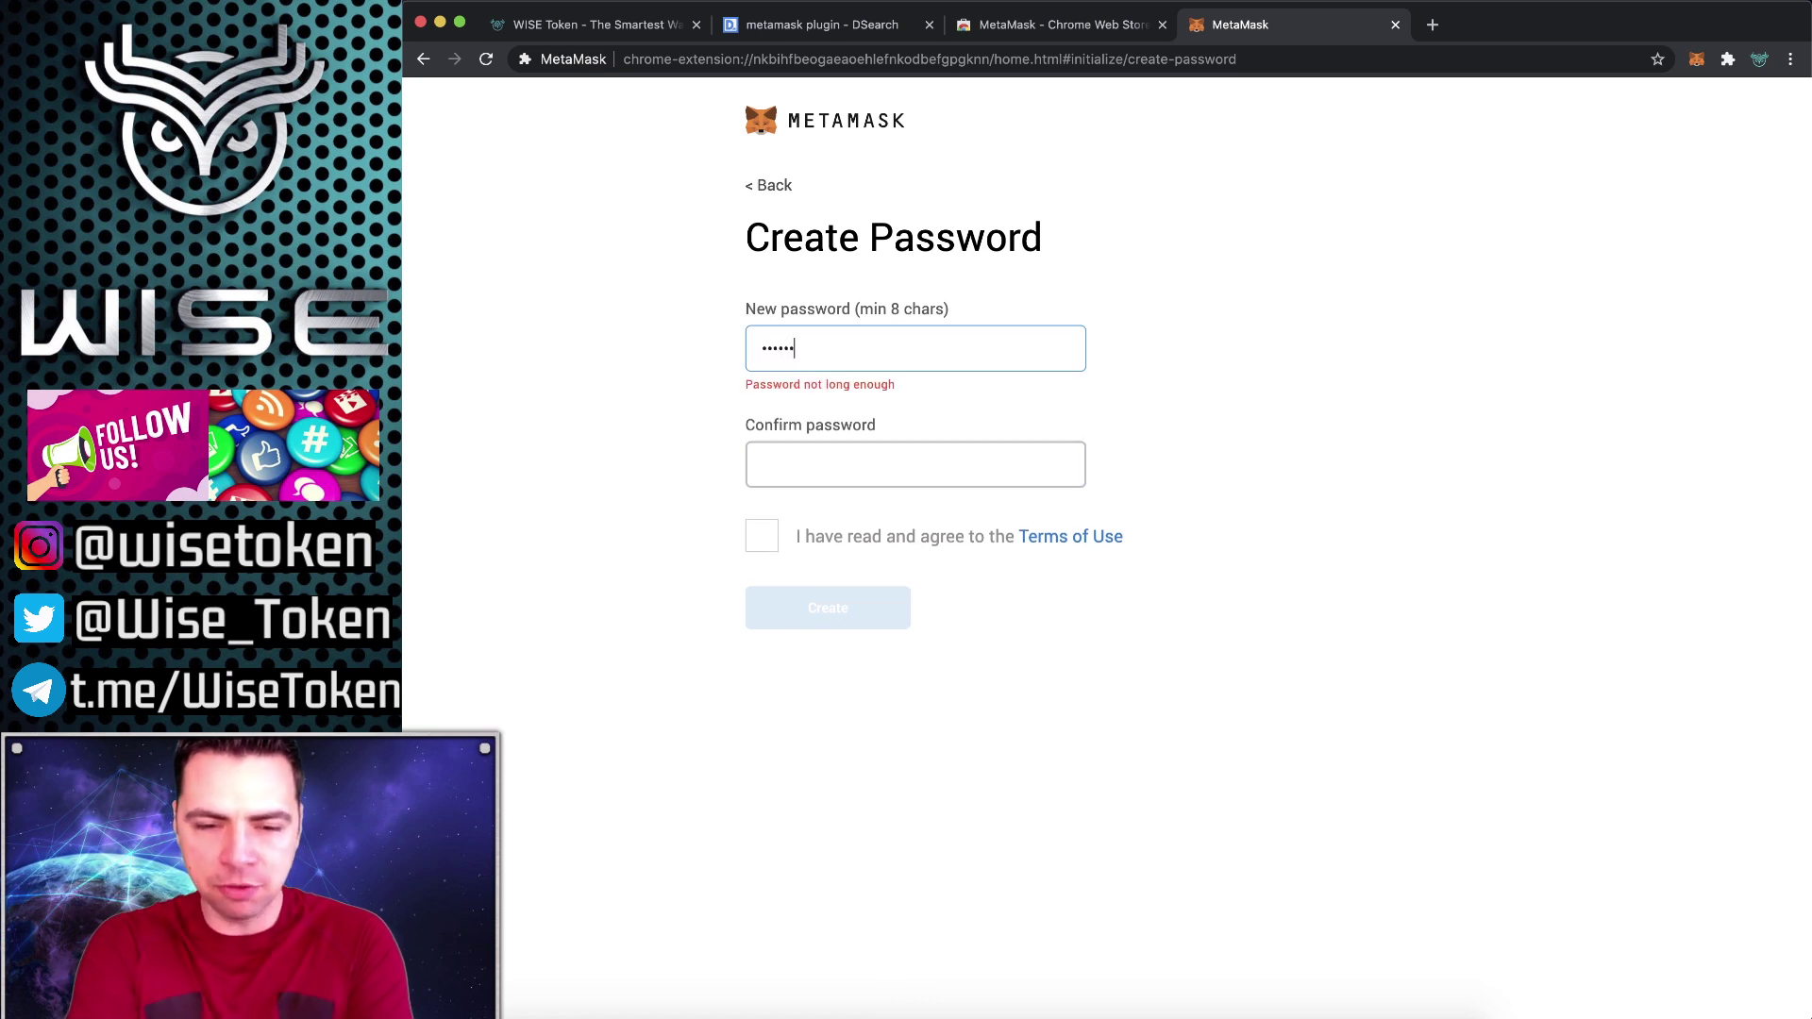
{"action": "type", "text": "••"}
{"action": "left_click", "coordinate": [803, 436]}
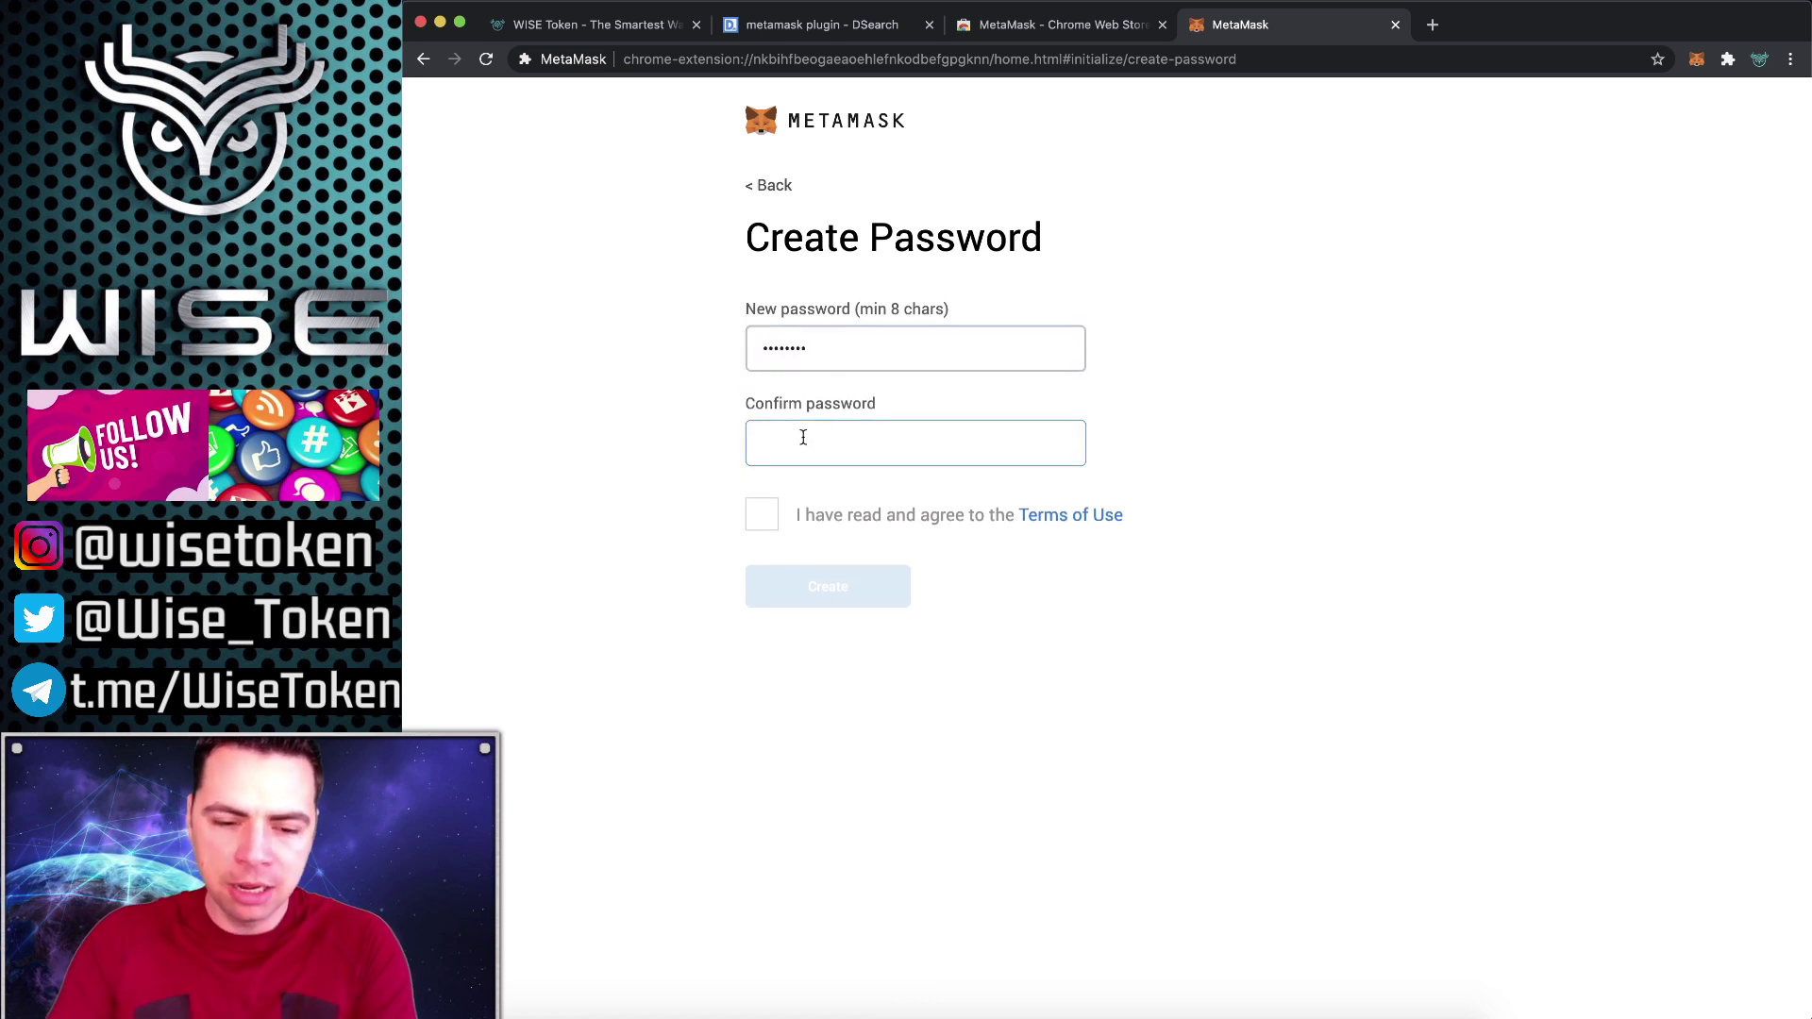
{"action": "type", "text": "••••••••"}
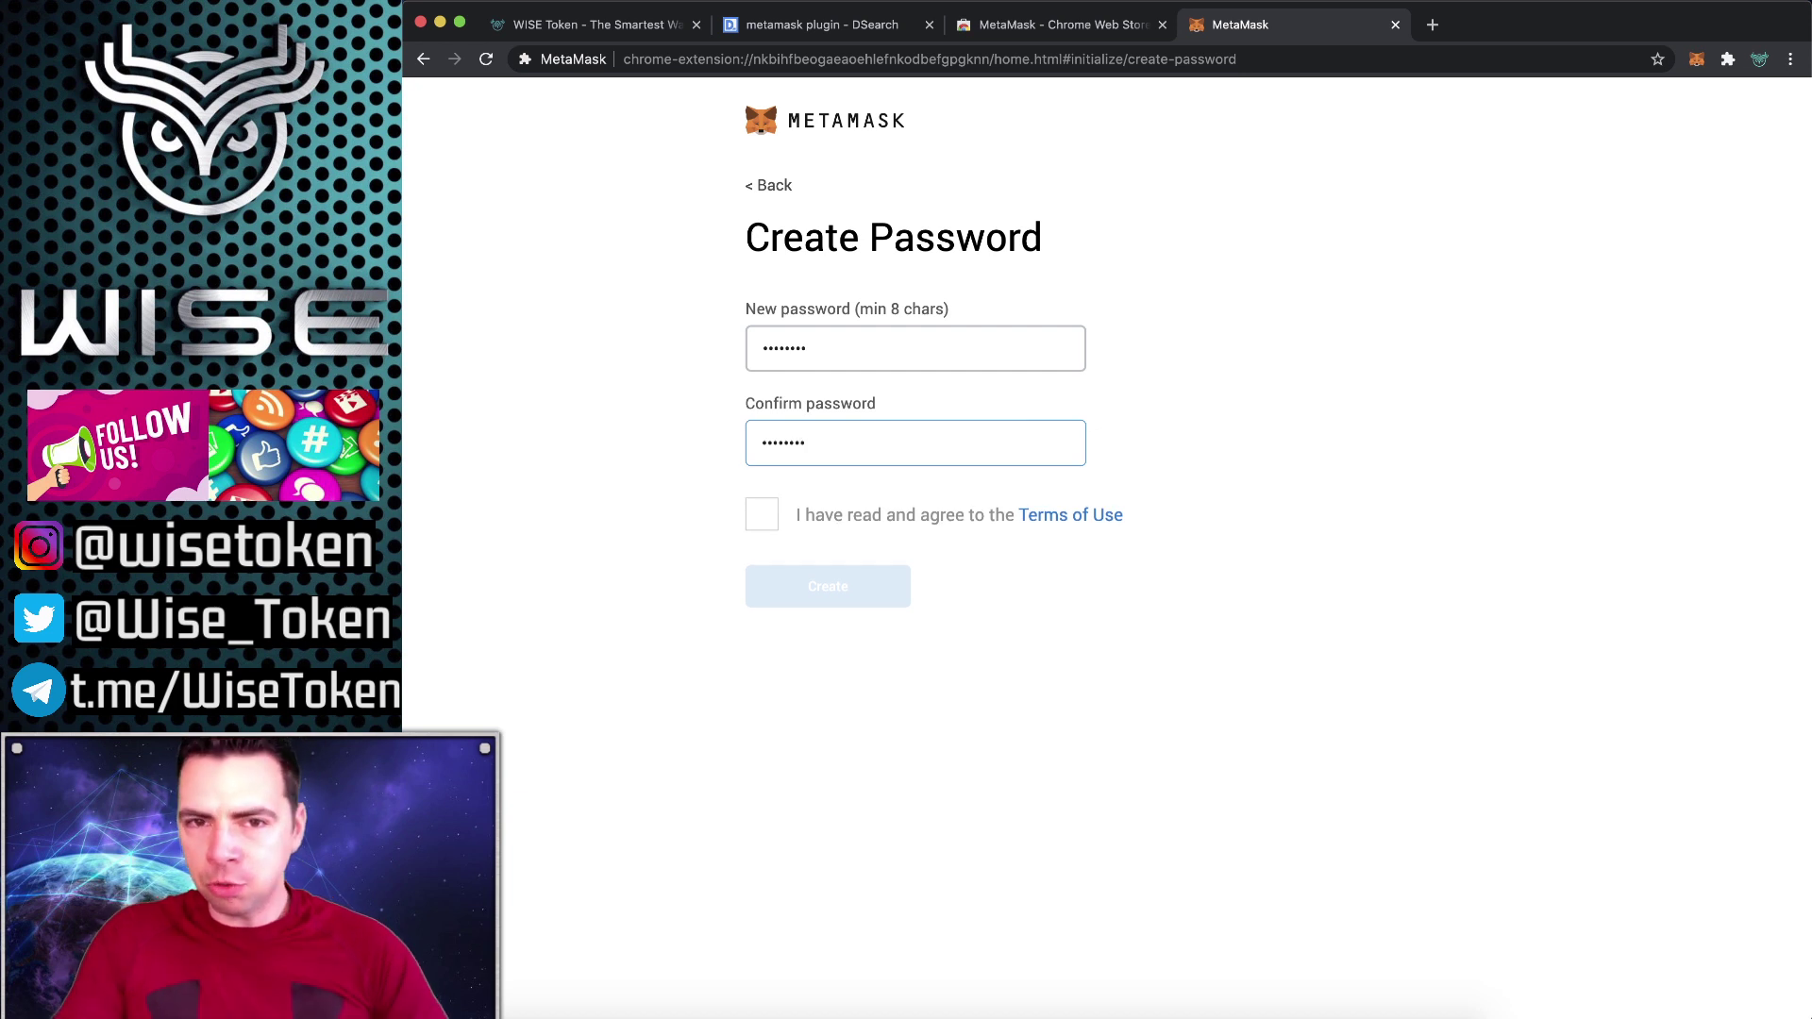
{"action": "left_click", "coordinate": [763, 515]}
{"action": "left_click", "coordinate": [840, 585]}
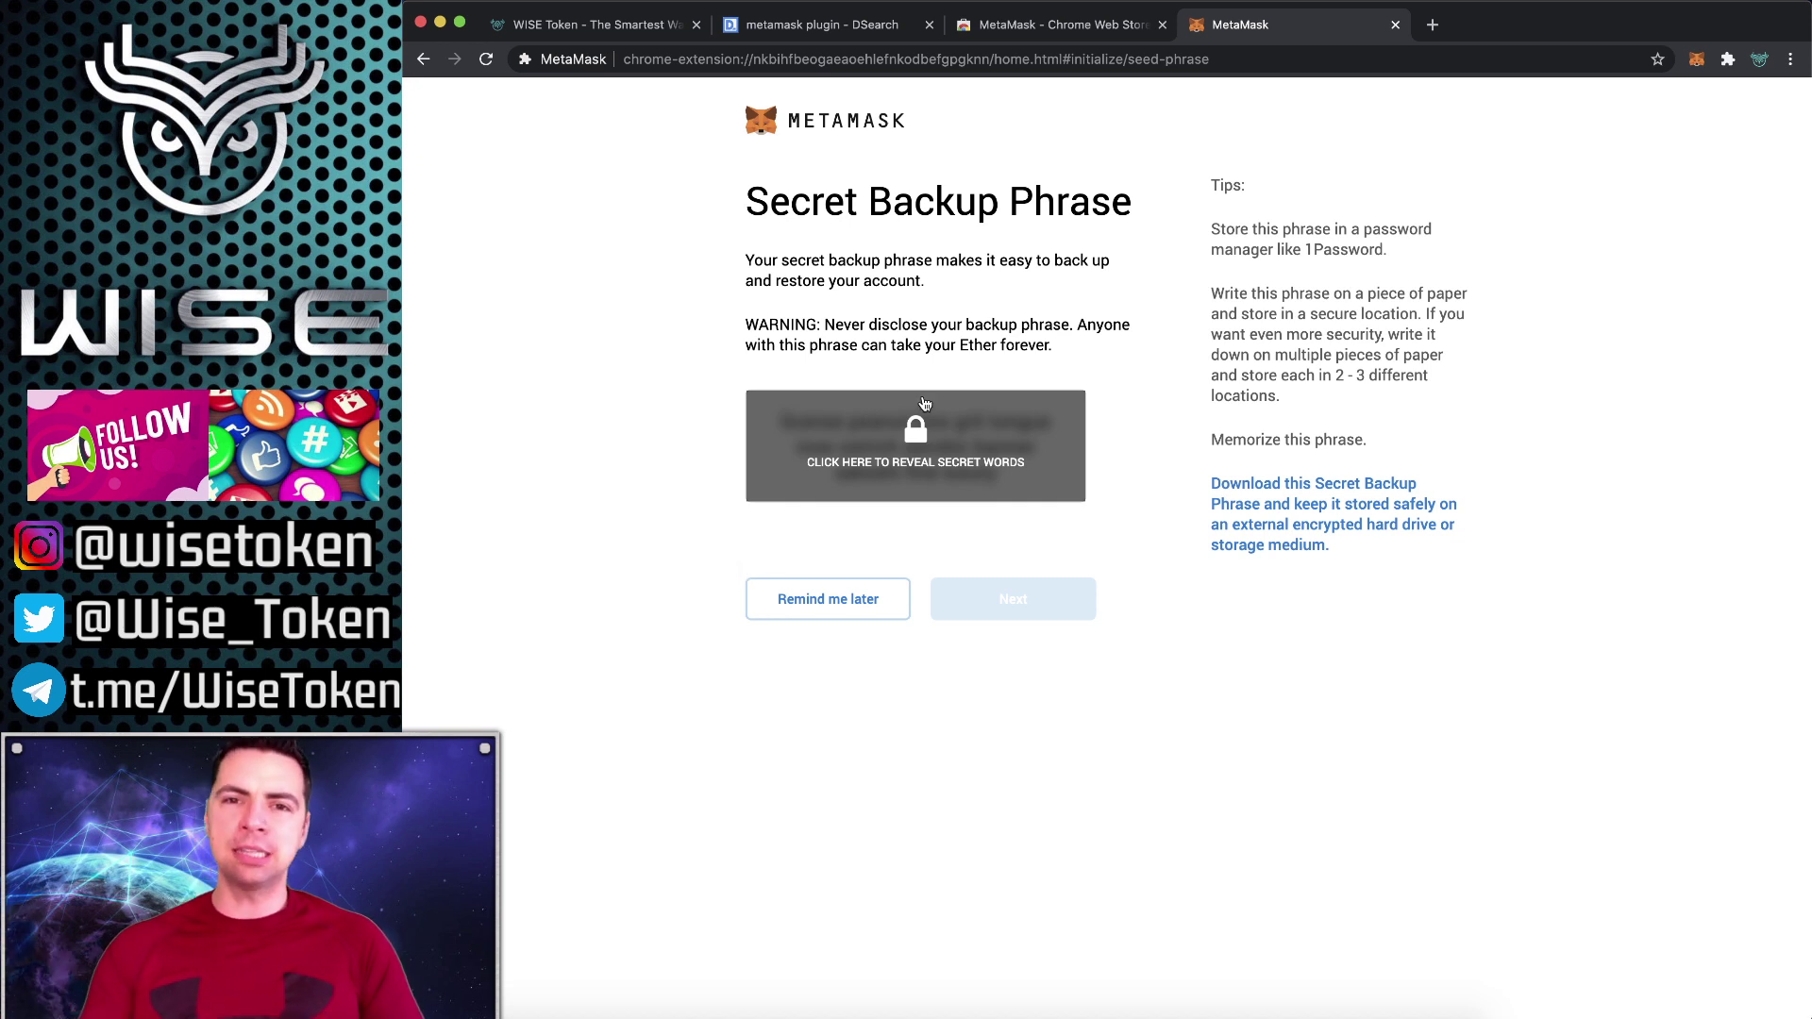
Step: Reveal the twelve secret backup words and highlight them for recording
{"action": "left_click", "coordinate": [934, 453]}
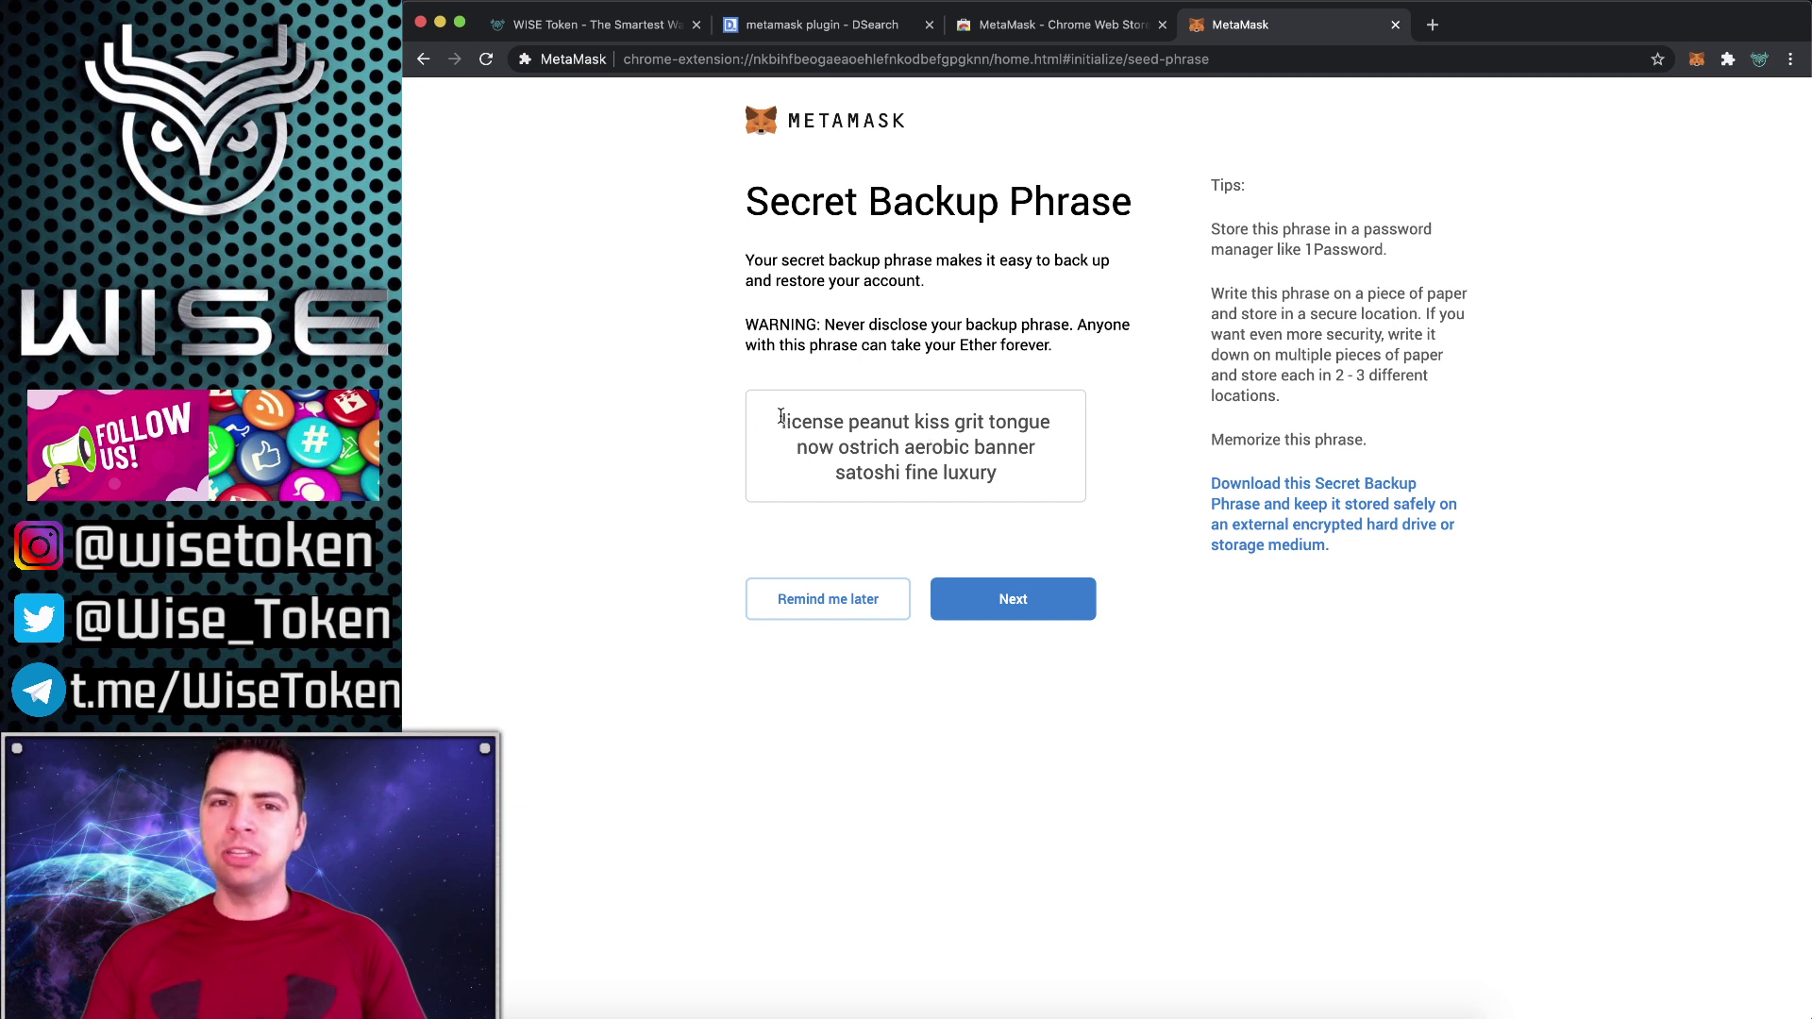
{"action": "left_click_drag", "start_coordinate": [781, 416], "coordinate": [999, 485]}
{"action": "left_click", "coordinate": [1015, 482]}
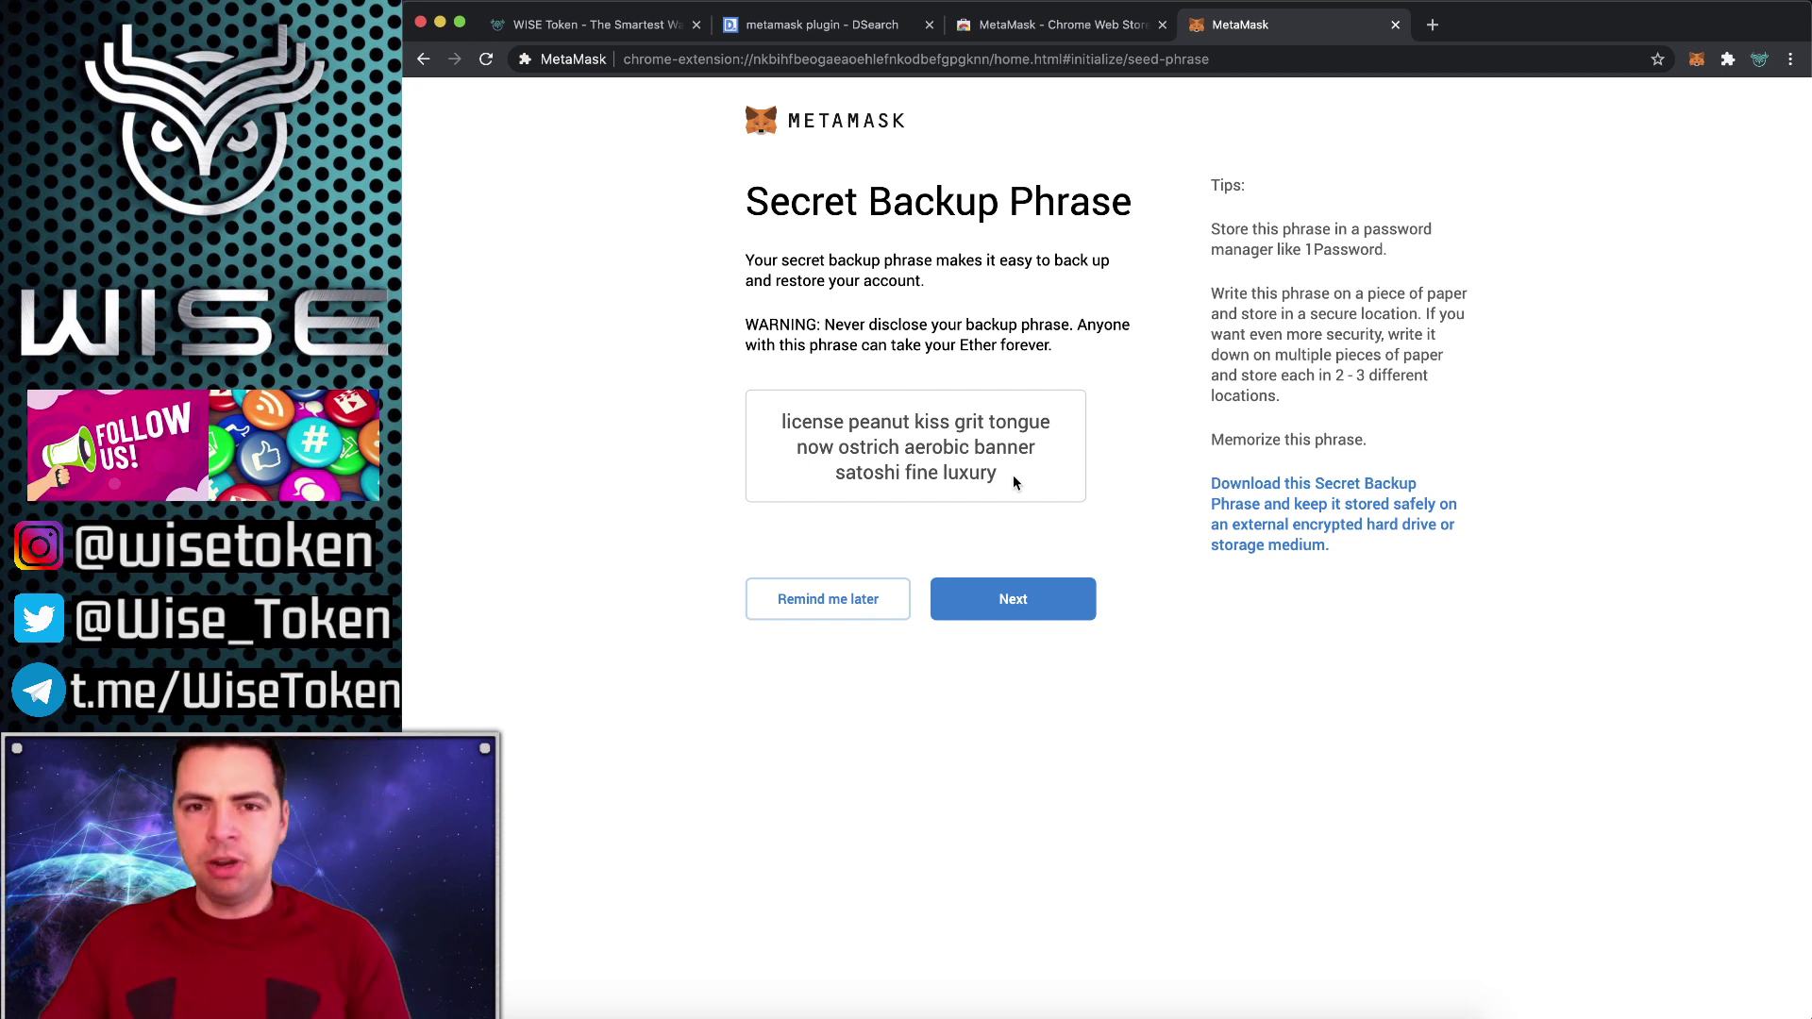
Step: Confirm the backup phrase by selecting all twelve words in their original order
{"action": "left_click", "coordinate": [1057, 601]}
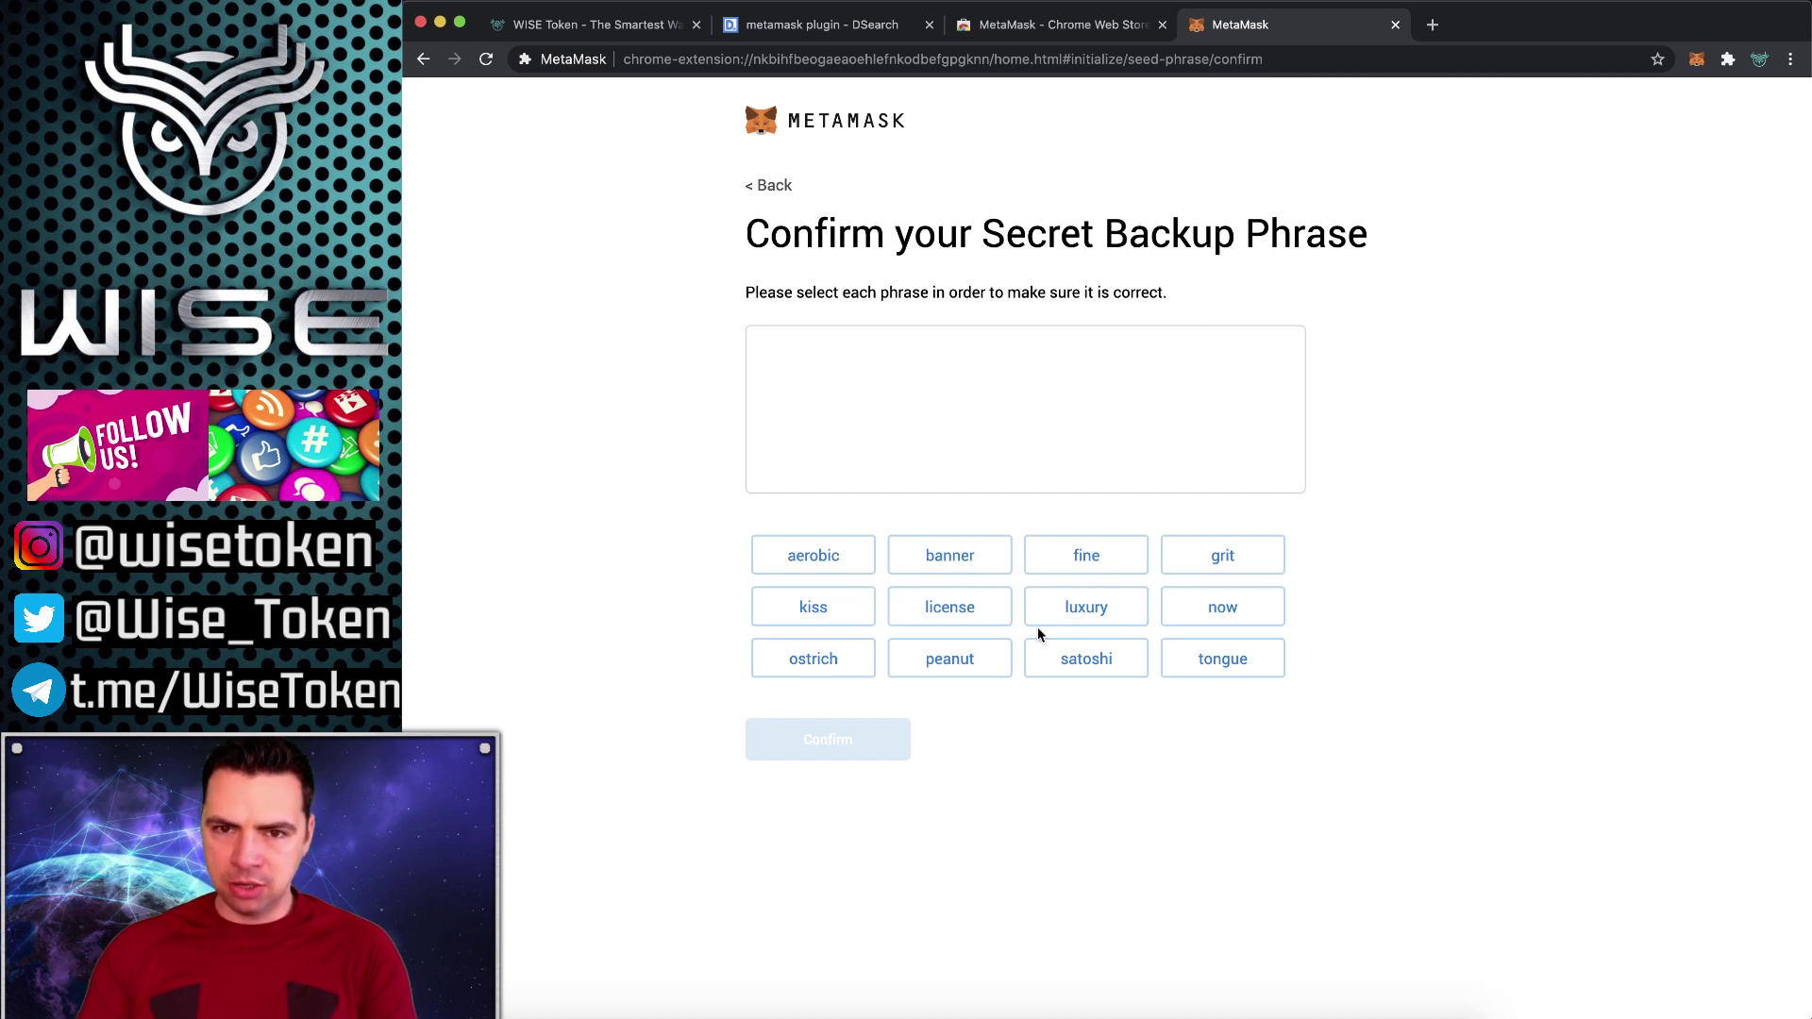
{"action": "left_click", "coordinate": [957, 615]}
{"action": "left_click", "coordinate": [977, 670]}
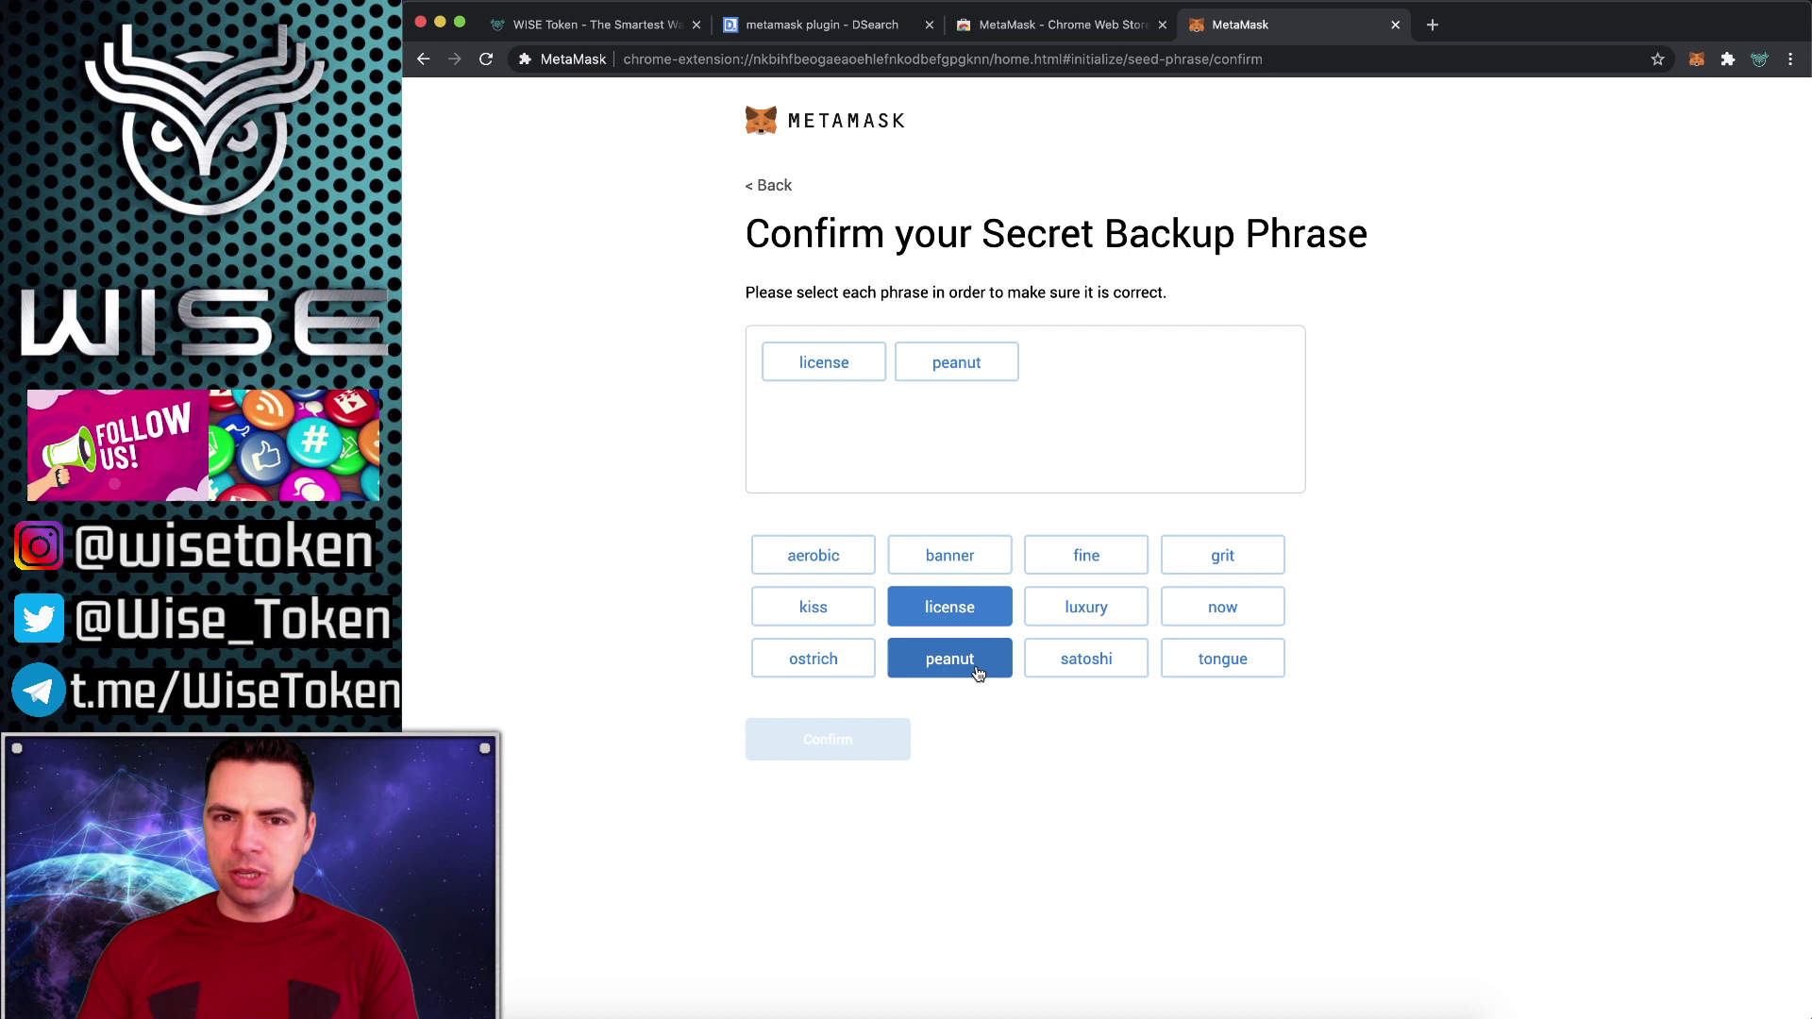
{"action": "left_click", "coordinate": [858, 606]}
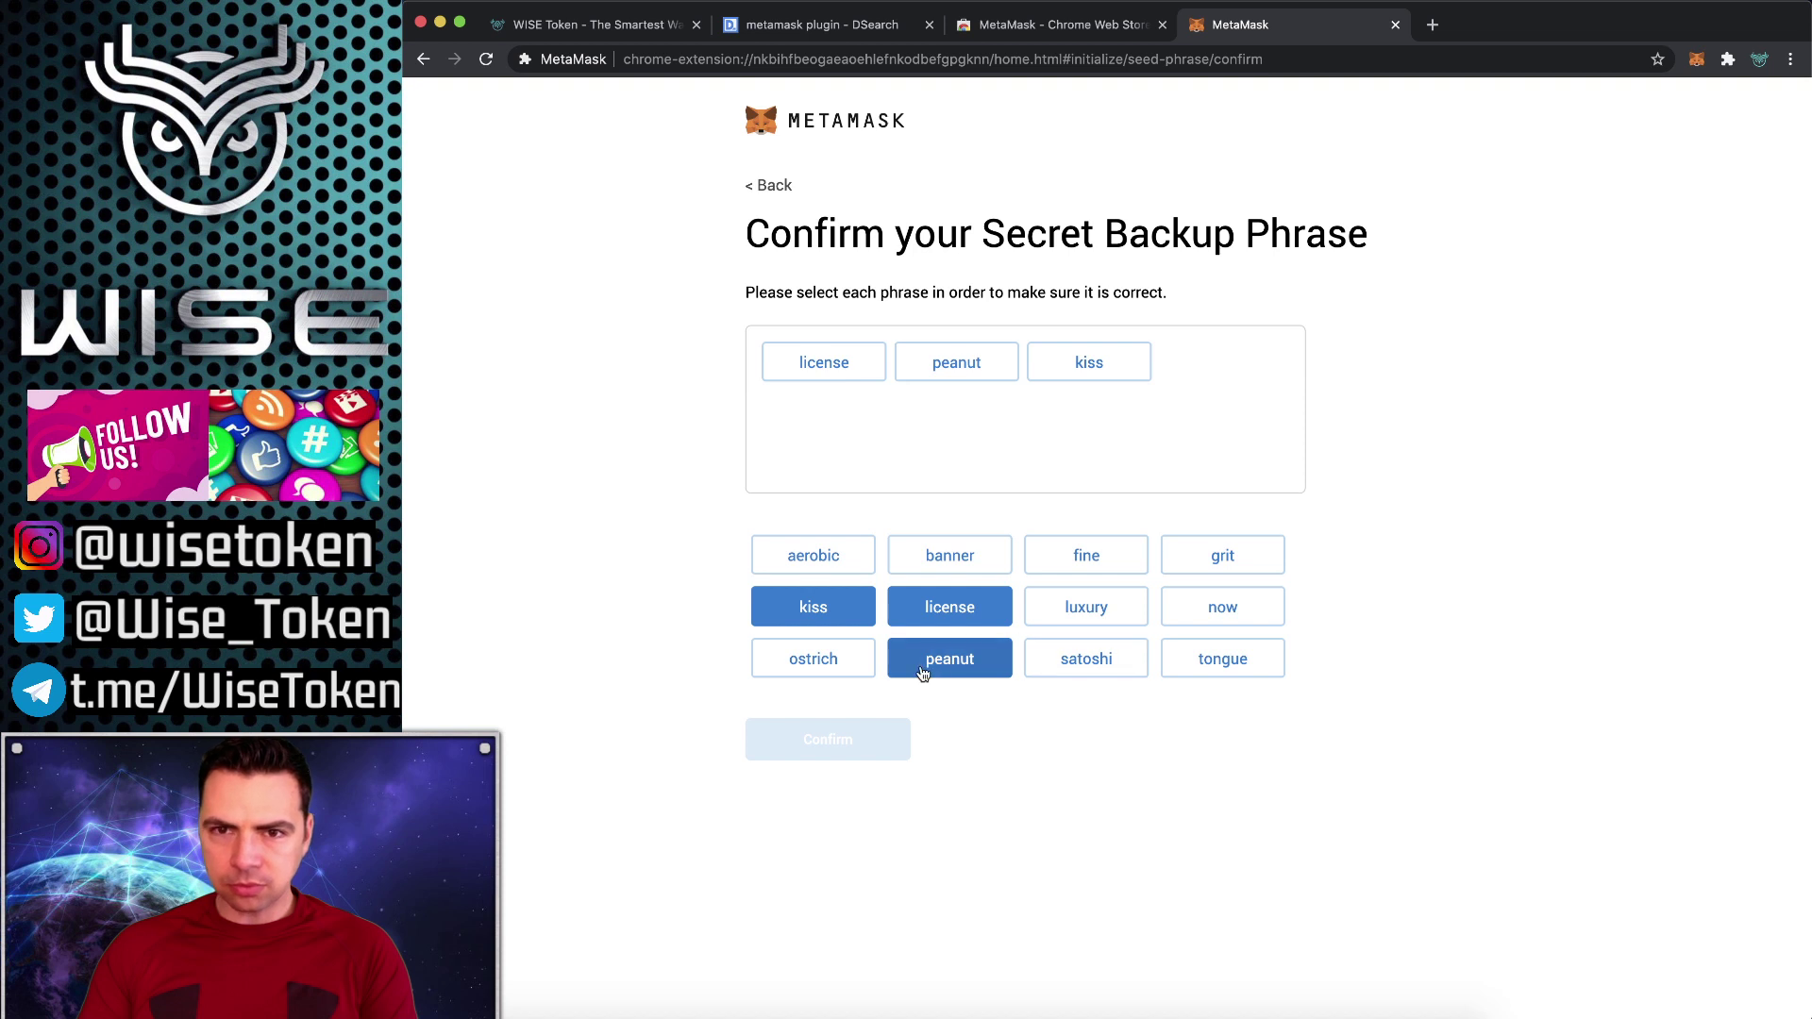
{"action": "left_click", "coordinate": [1217, 558]}
{"action": "left_click", "coordinate": [1180, 665]}
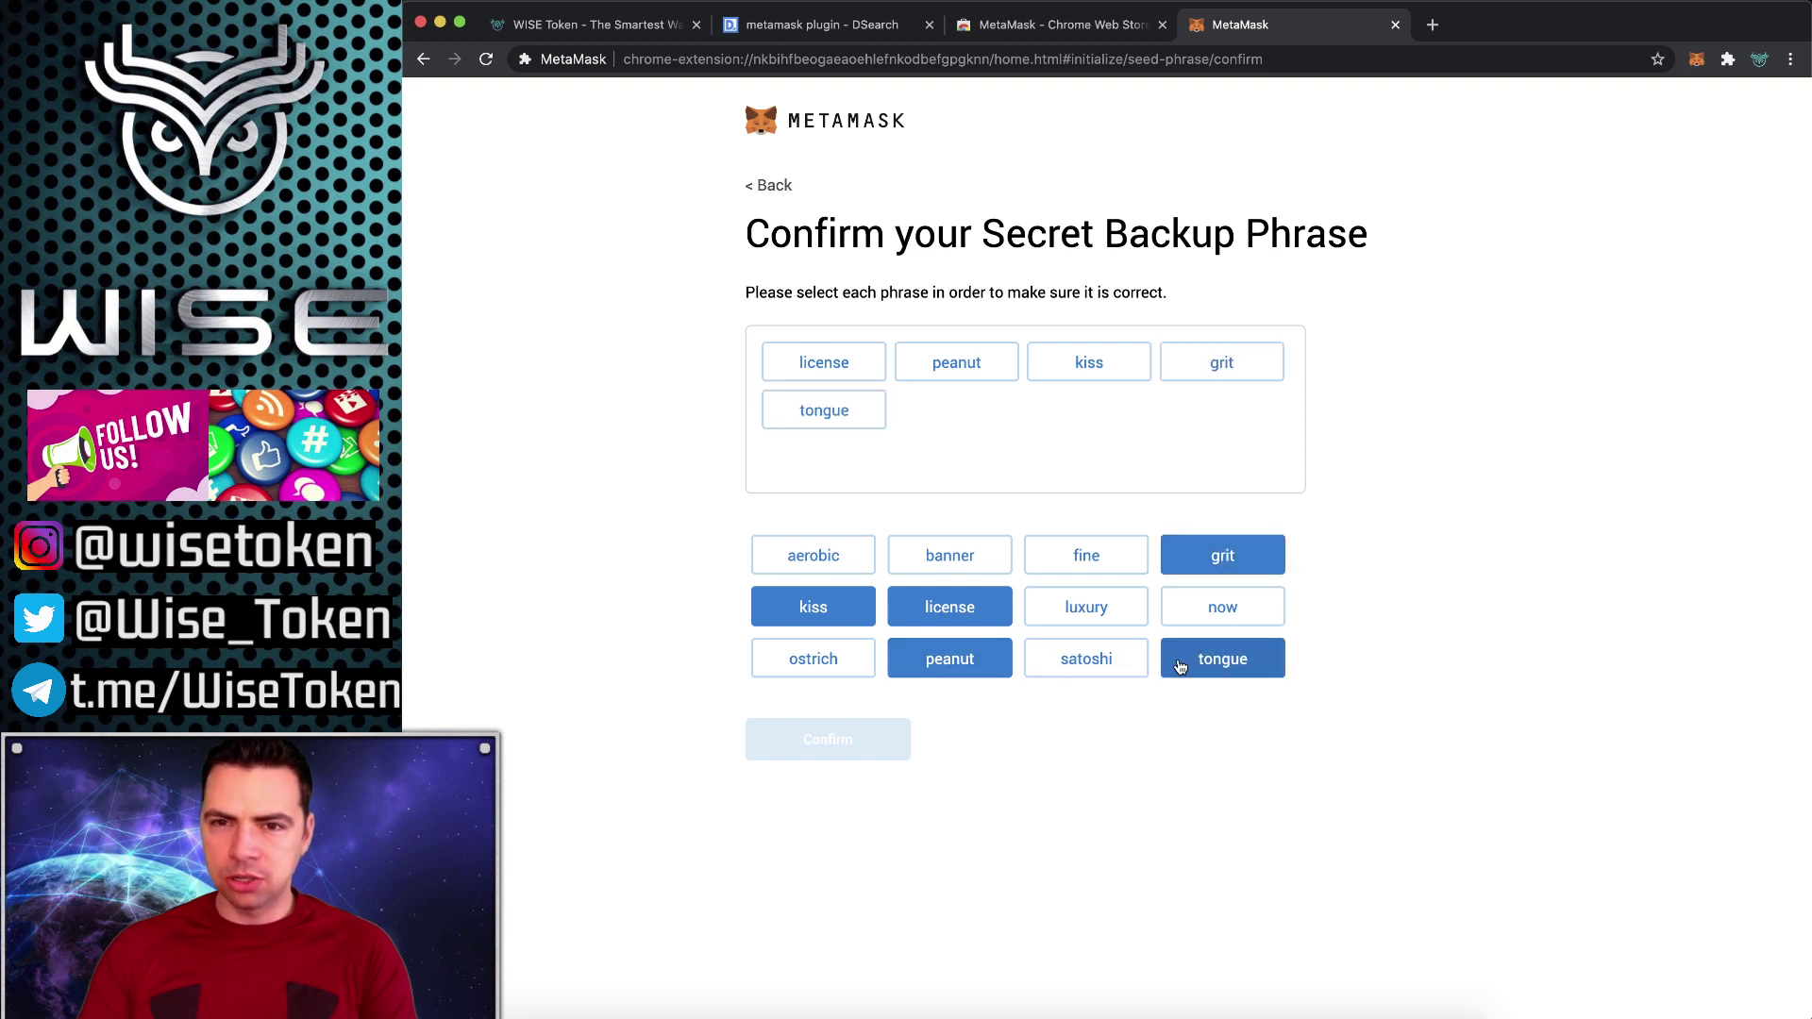
{"action": "left_click", "coordinate": [1199, 616]}
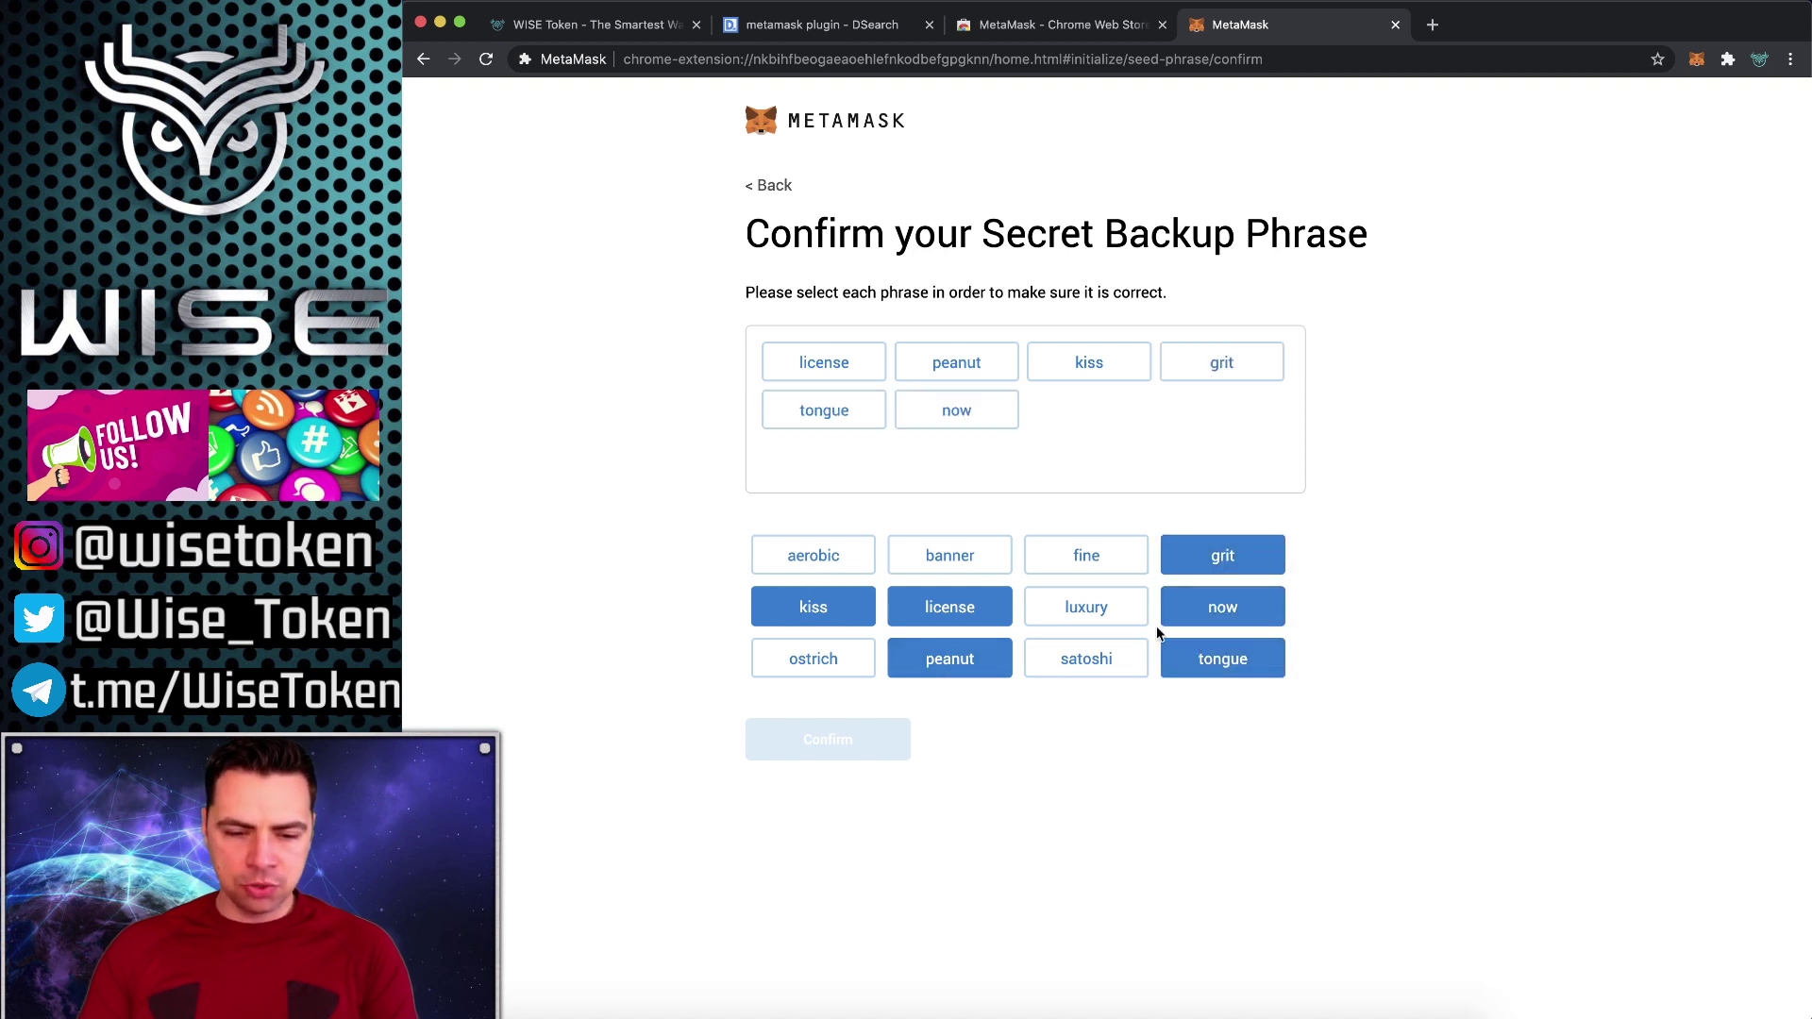
{"action": "left_click", "coordinate": [831, 672]}
{"action": "left_click", "coordinate": [831, 564]}
{"action": "left_click", "coordinate": [961, 567]}
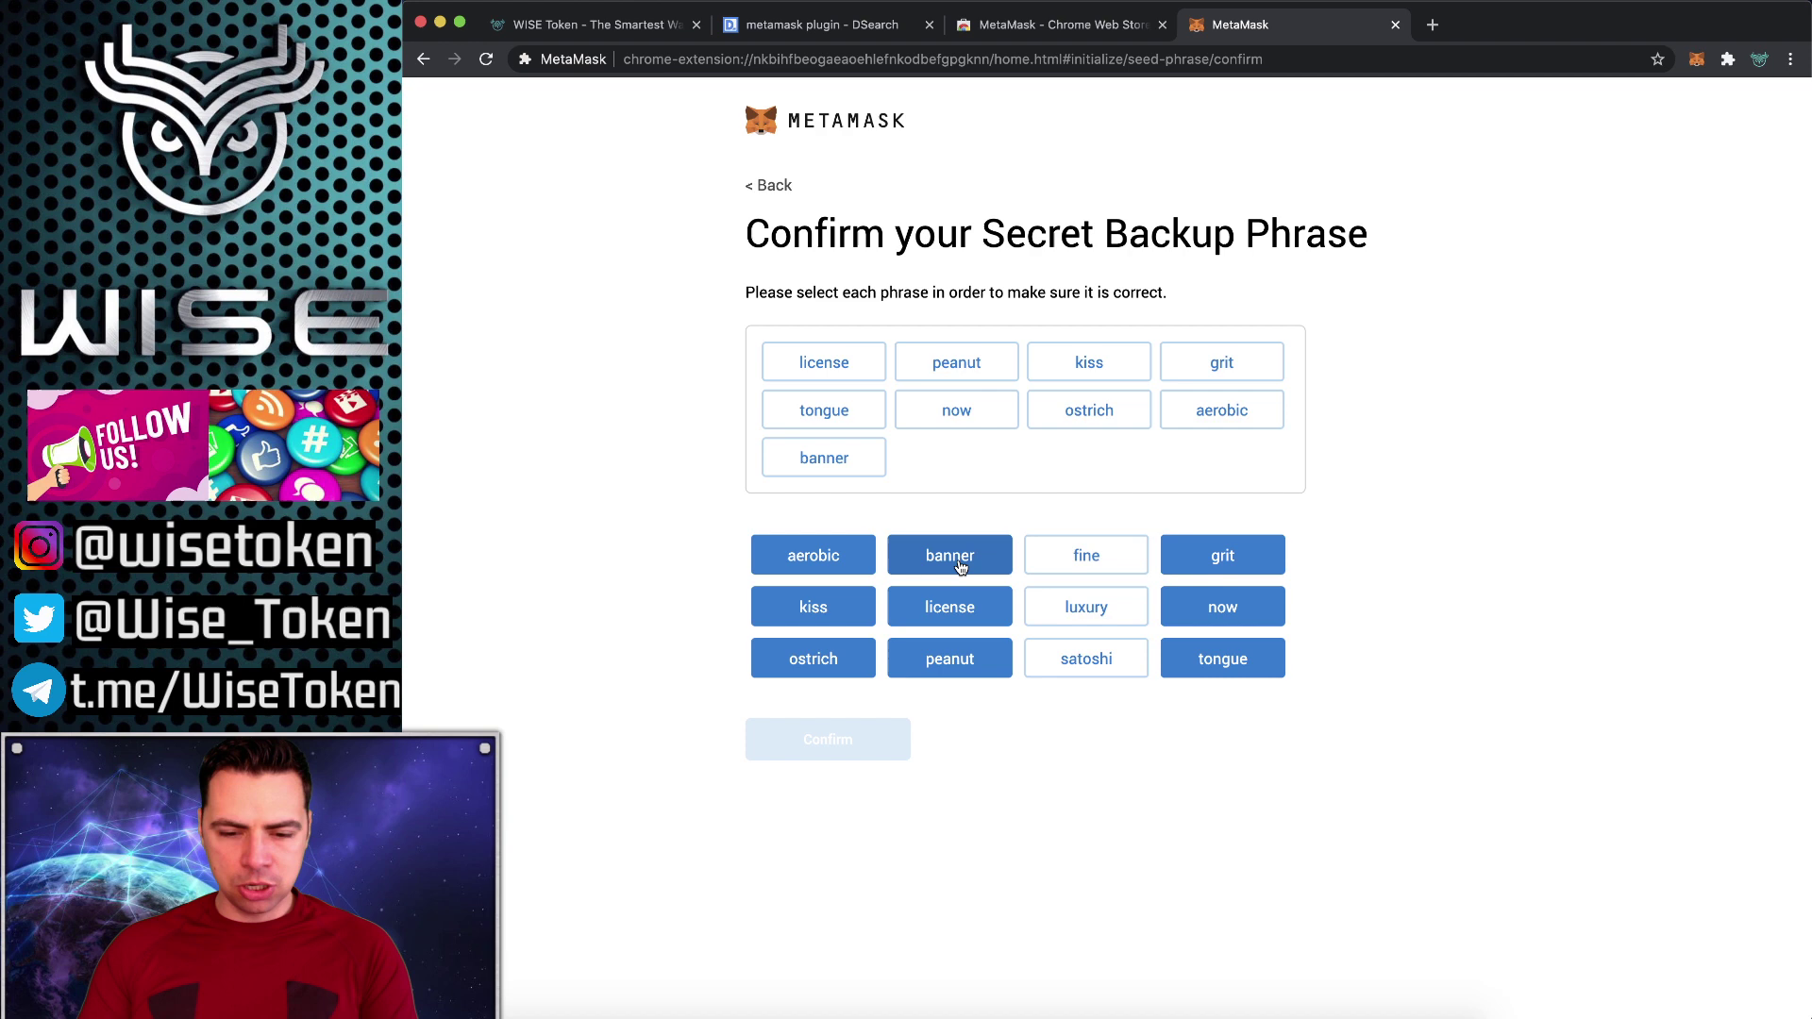
{"action": "left_click", "coordinate": [1107, 648]}
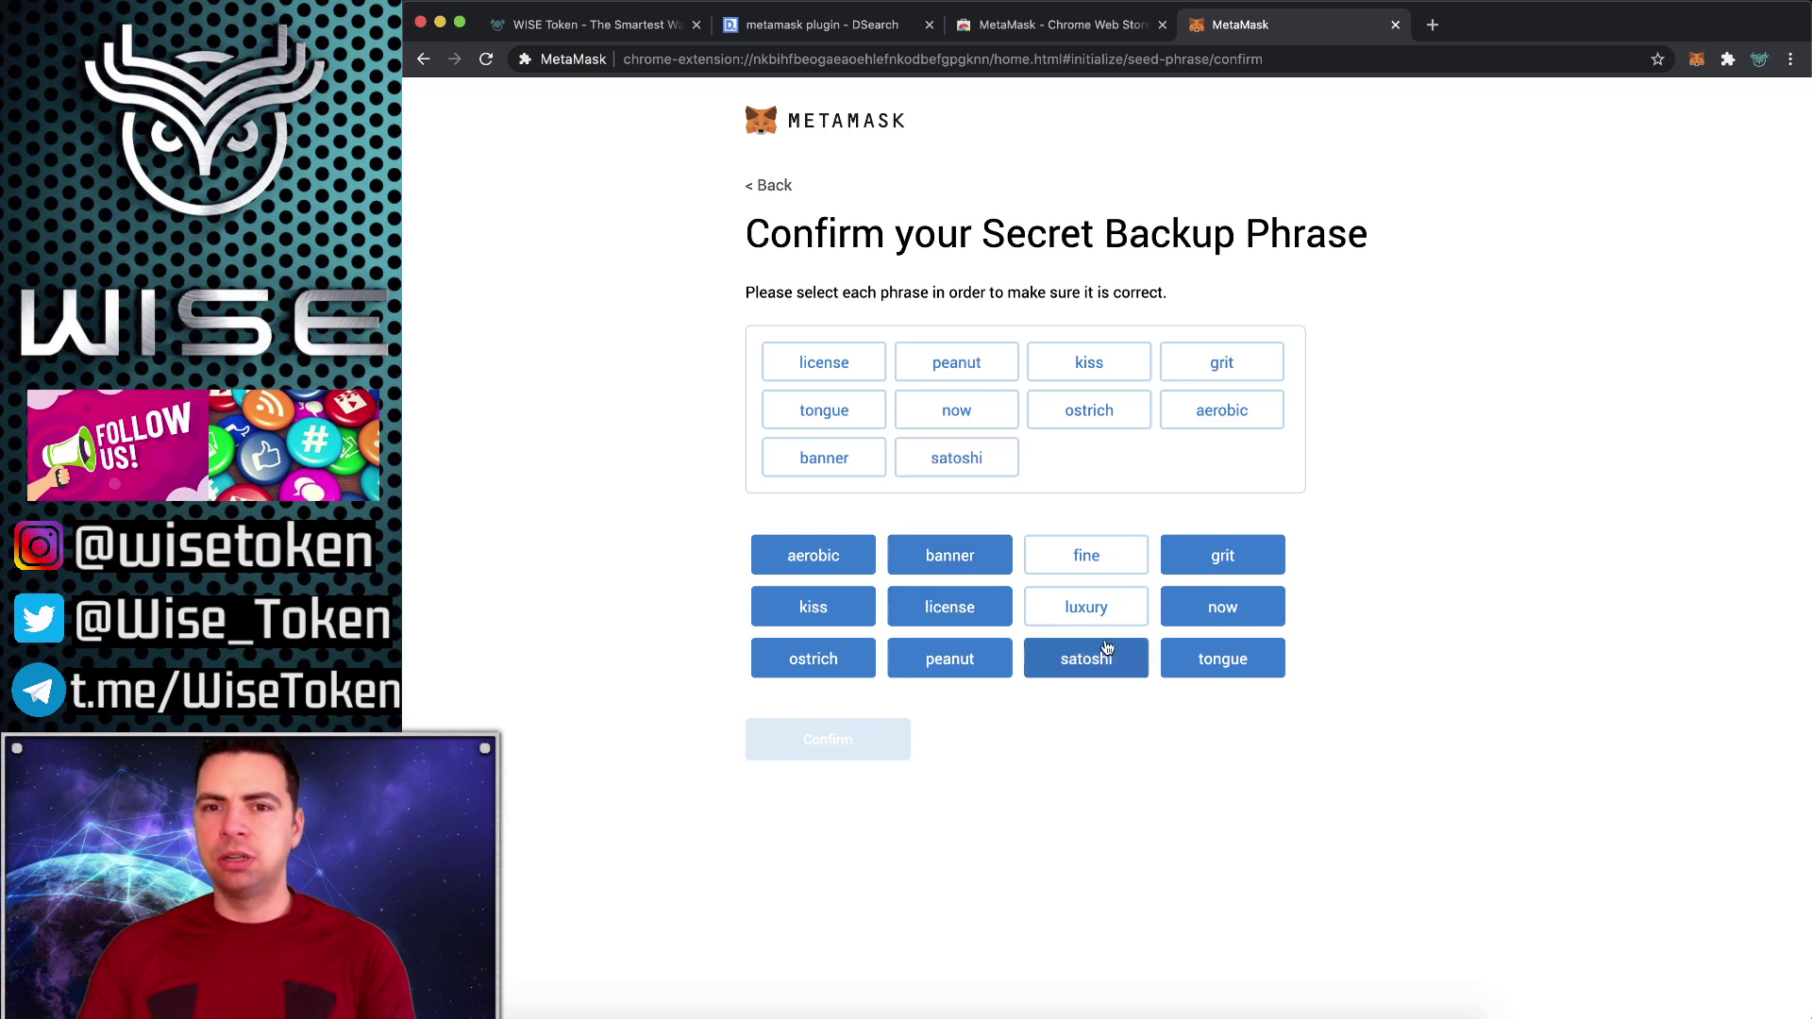
{"action": "left_click", "coordinate": [1093, 559]}
{"action": "left_click", "coordinate": [1085, 608]}
{"action": "left_click", "coordinate": [879, 742]}
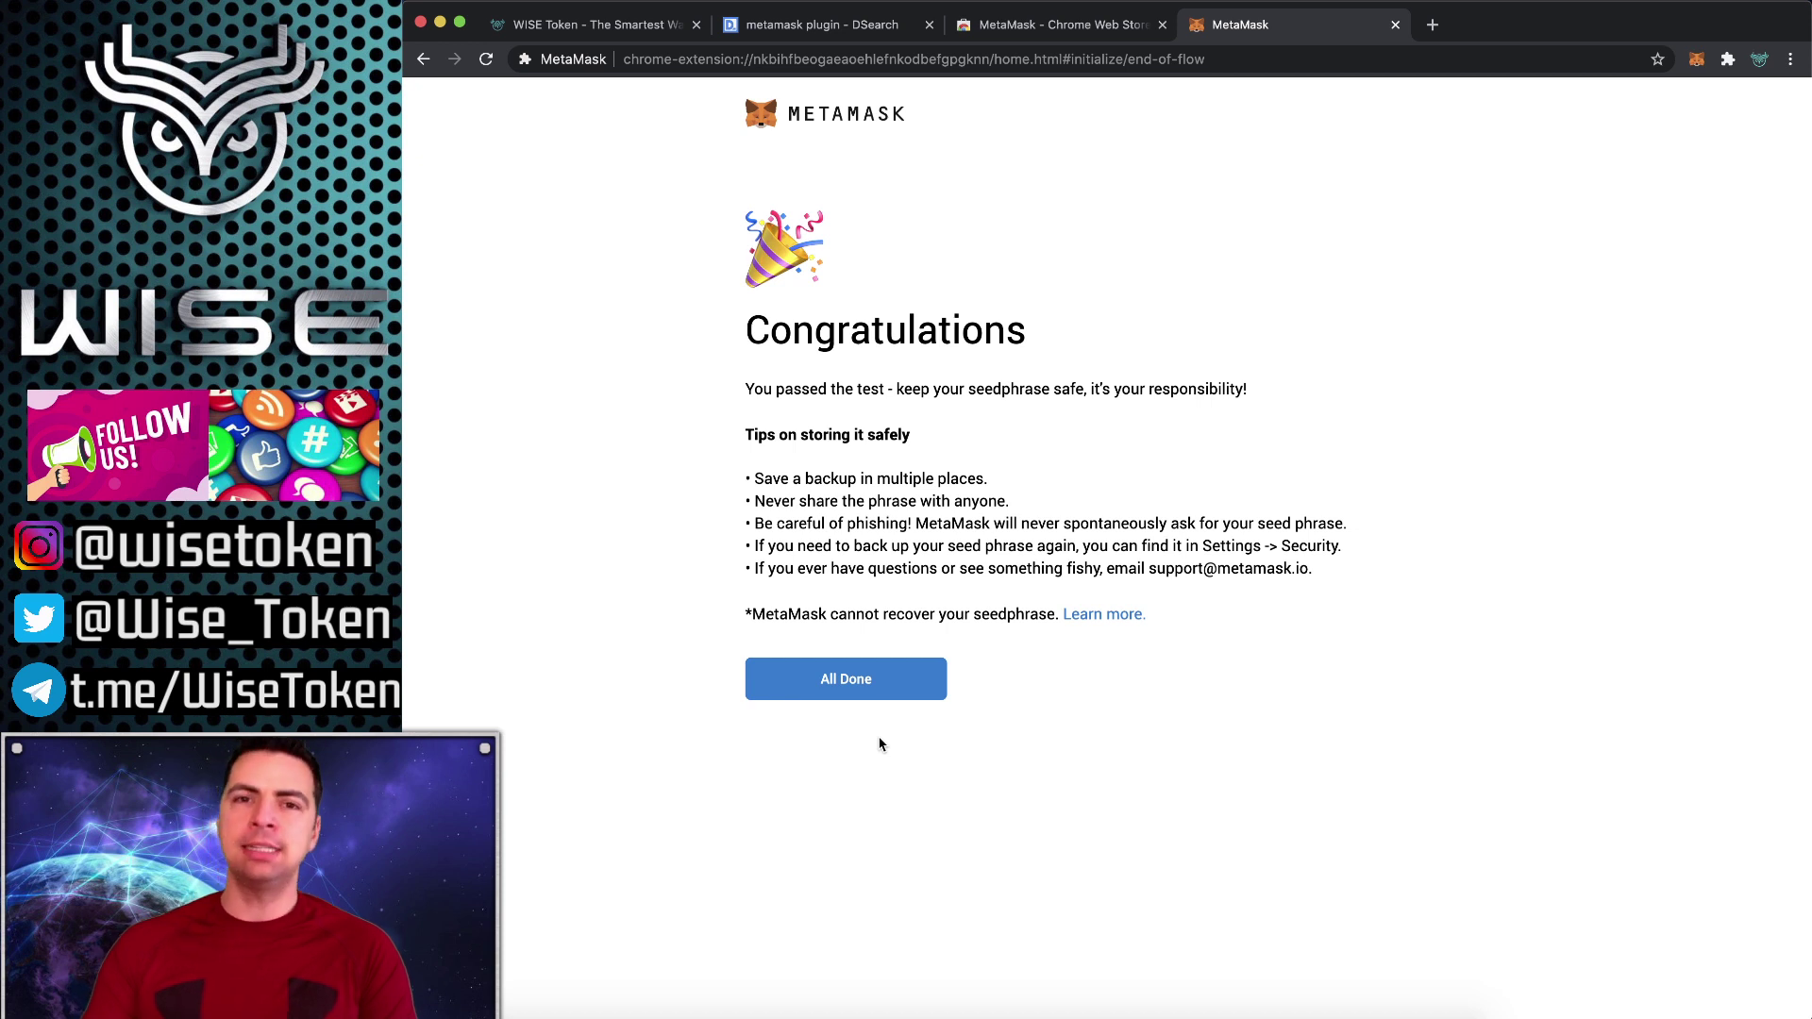
Step: Click All Done to open the Account 1 wallet home with 0 ETH
{"action": "left_click", "coordinate": [881, 678]}
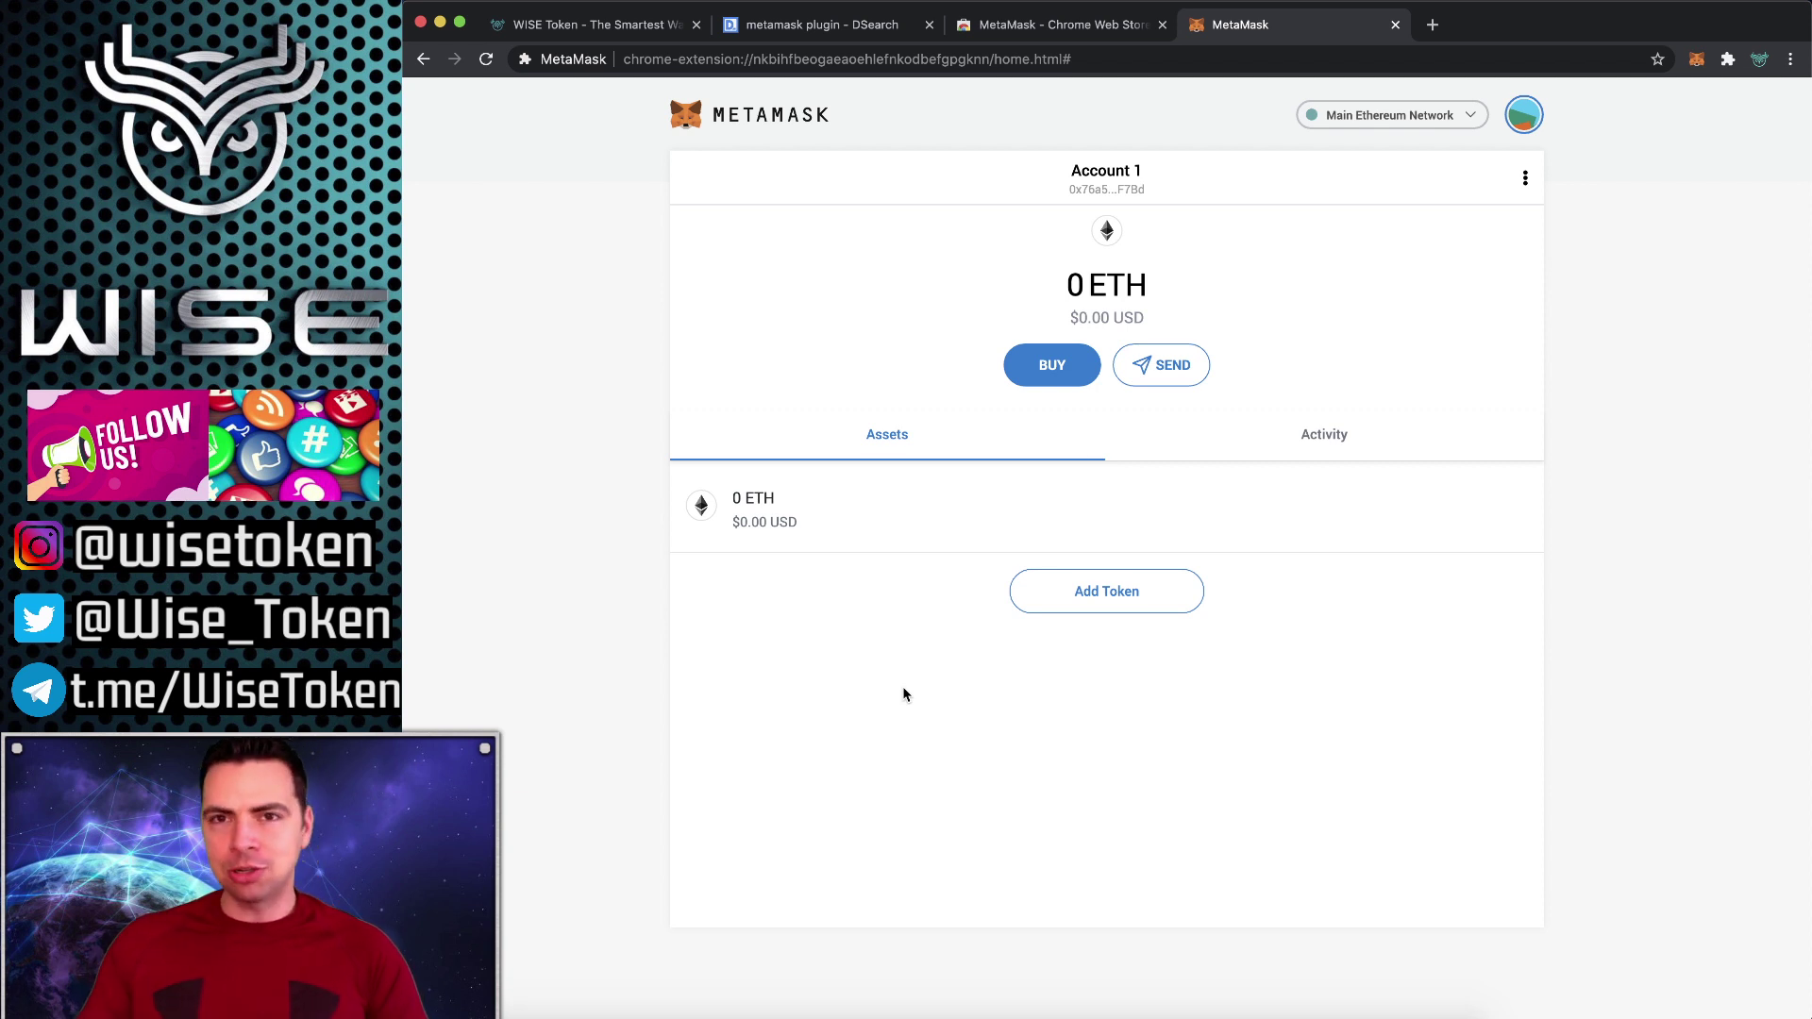
Step: Open Account 1's details with its QR code, select and copy the full address, then close
{"action": "left_click", "coordinate": [1525, 177]}
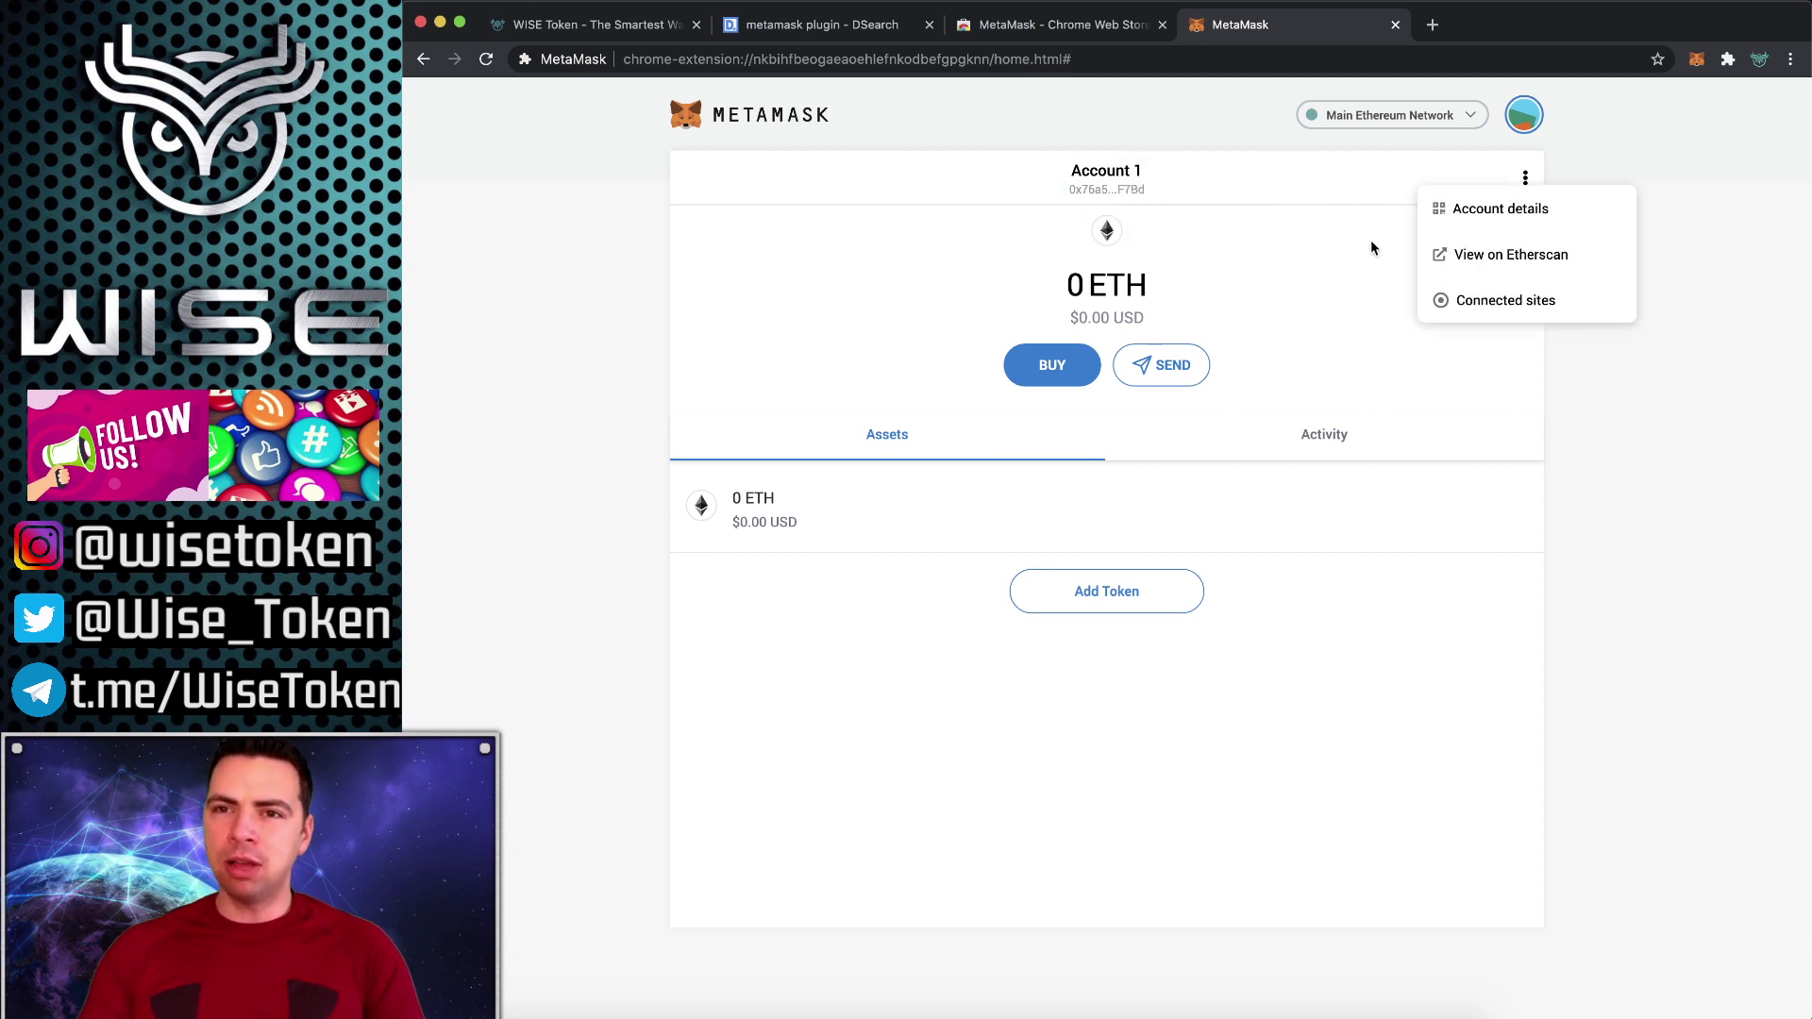
{"action": "left_click", "coordinate": [1492, 211]}
{"action": "triple_click", "coordinate": [1235, 433]}
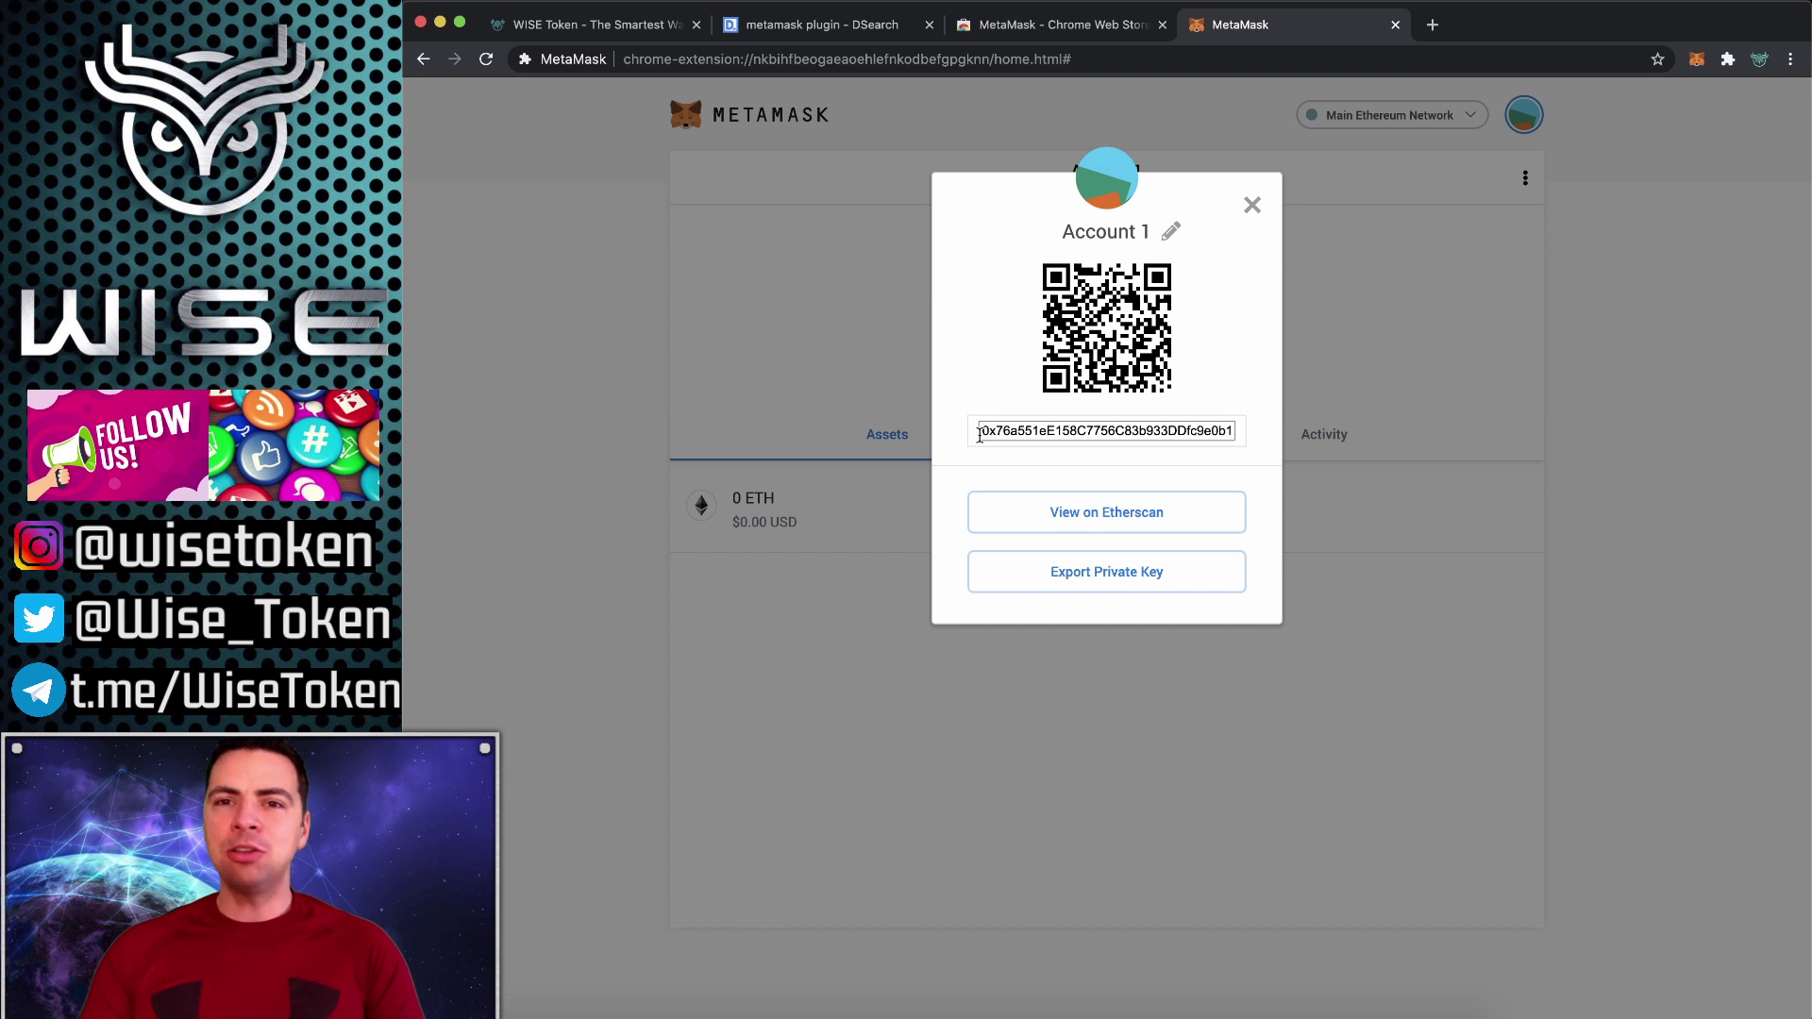
{"action": "left_click_drag", "start_coordinate": [1234, 432], "coordinate": [1207, 430]}
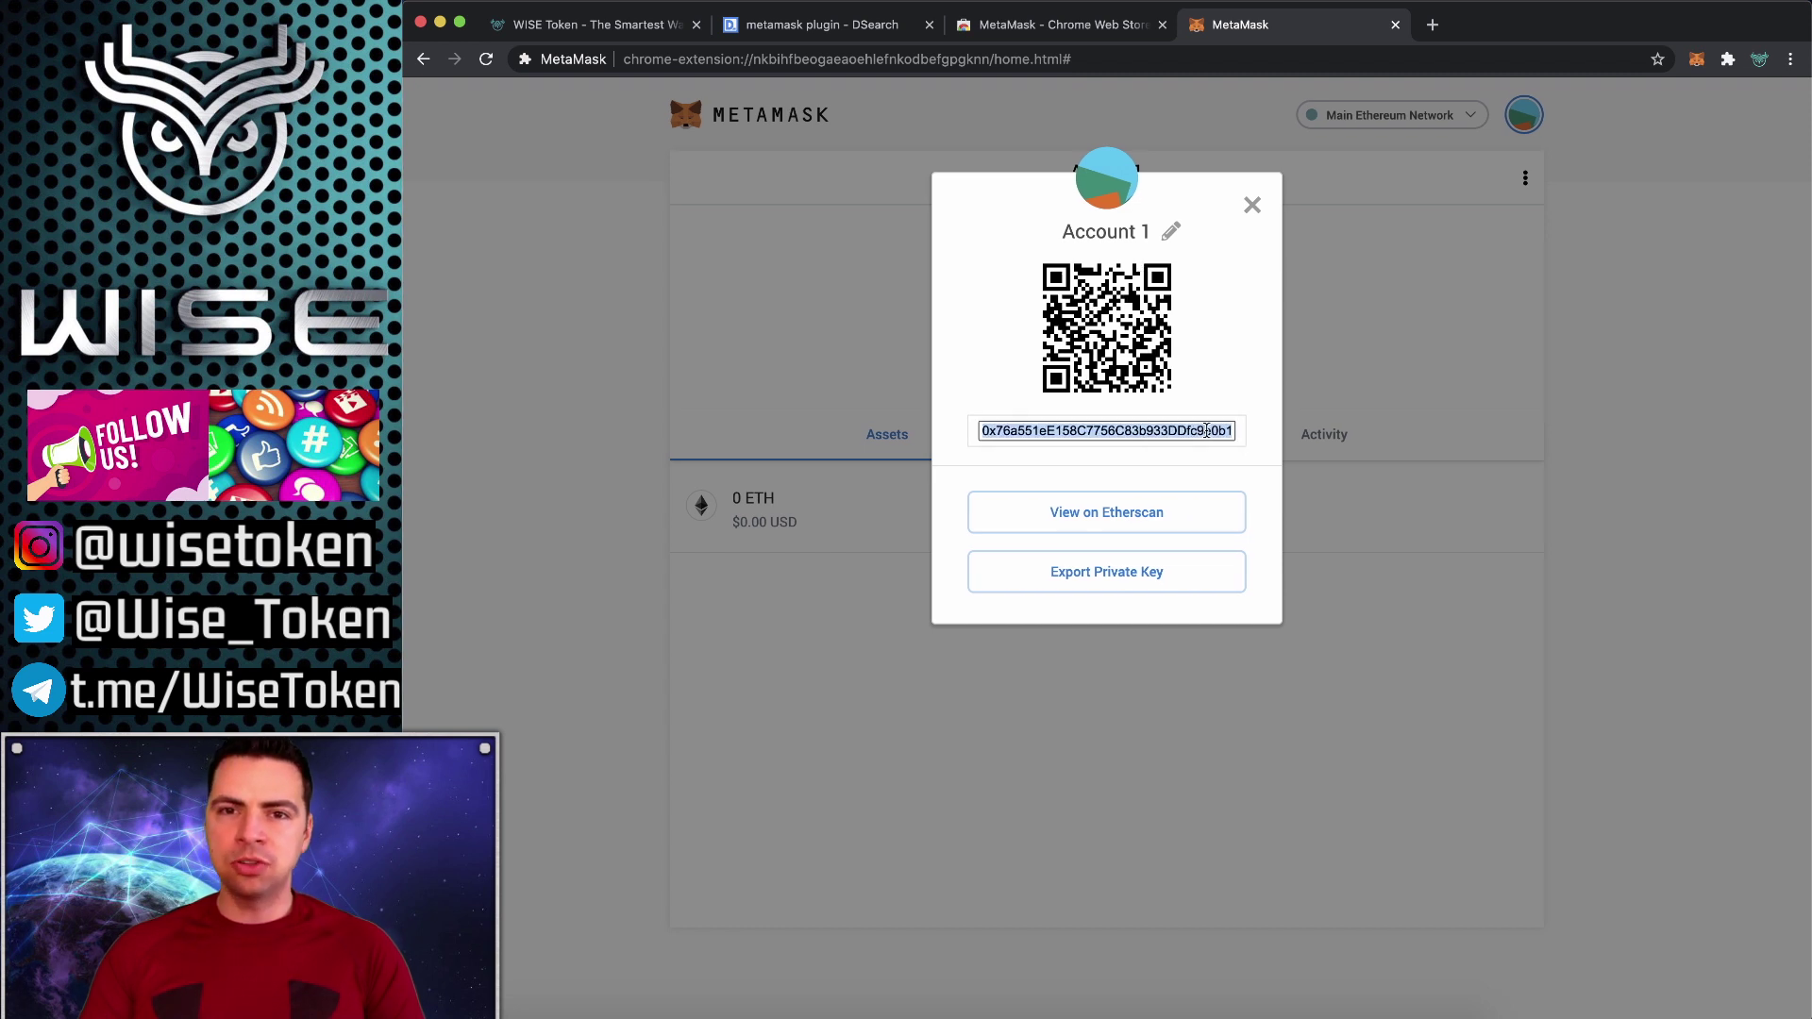
{"action": "left_click", "coordinate": [1020, 432]}
{"action": "triple_click", "coordinate": [1063, 427]}
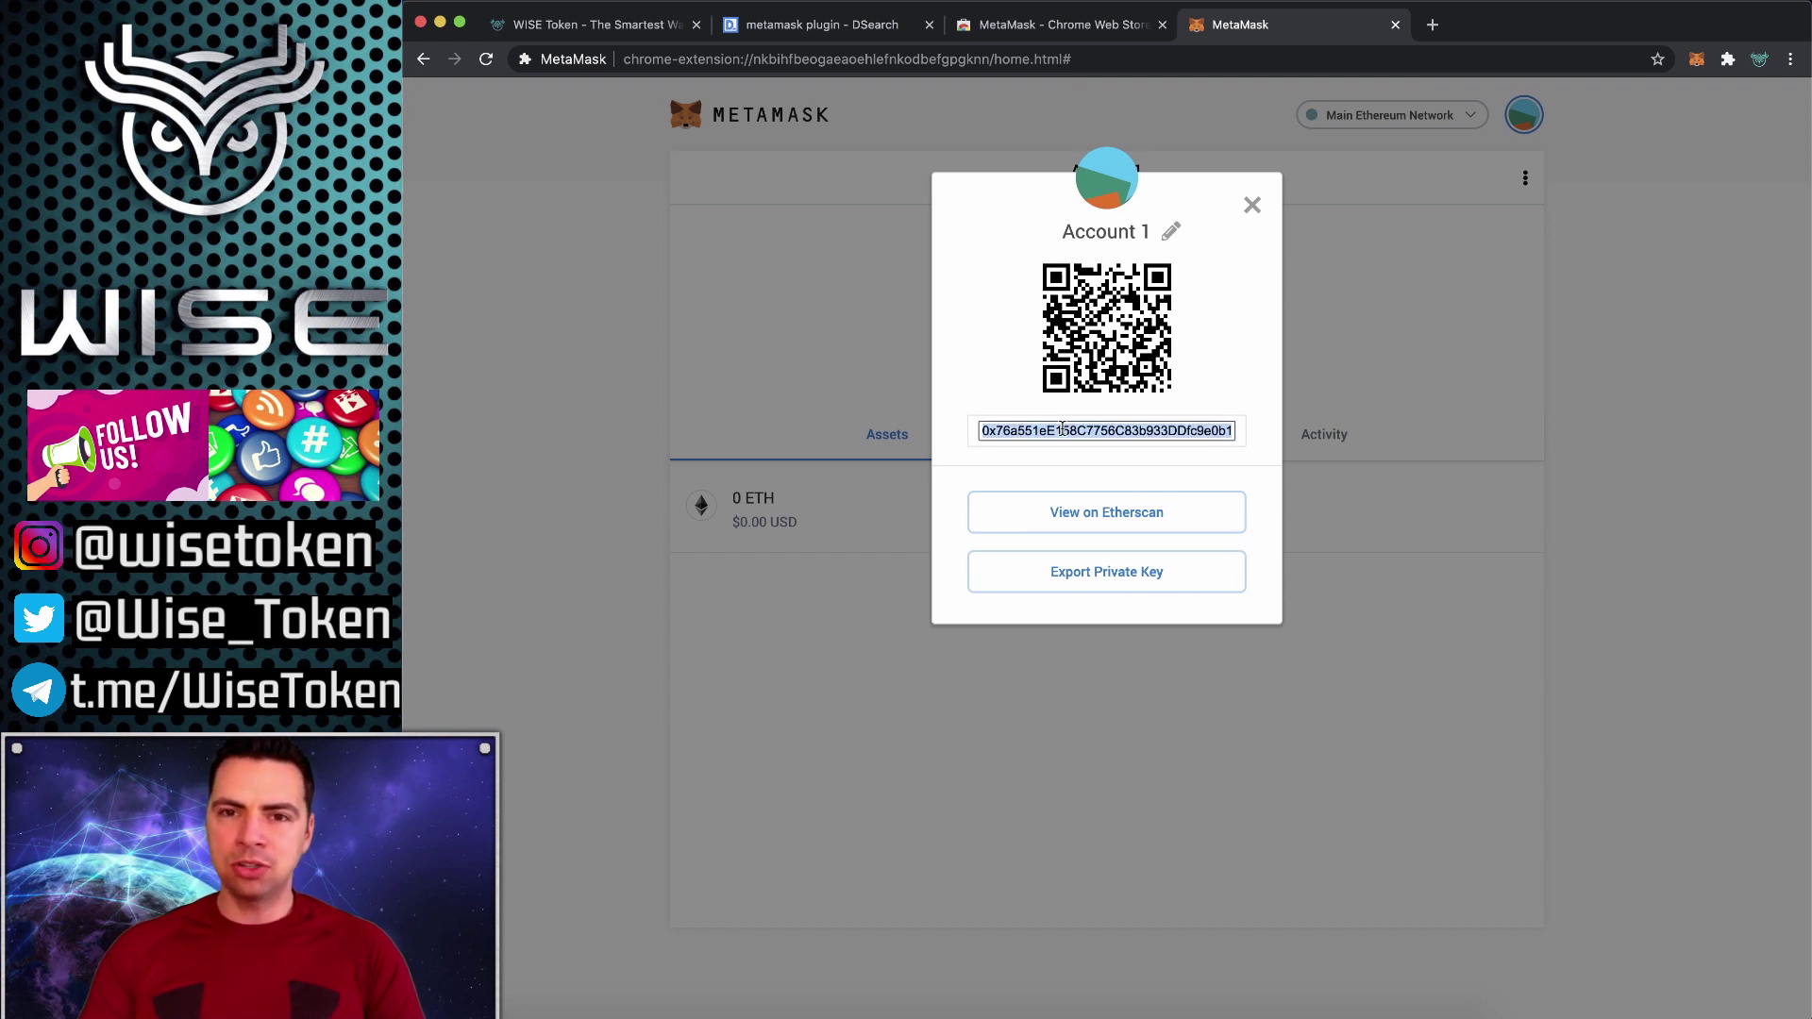
{"action": "triple_click", "coordinate": [1062, 428]}
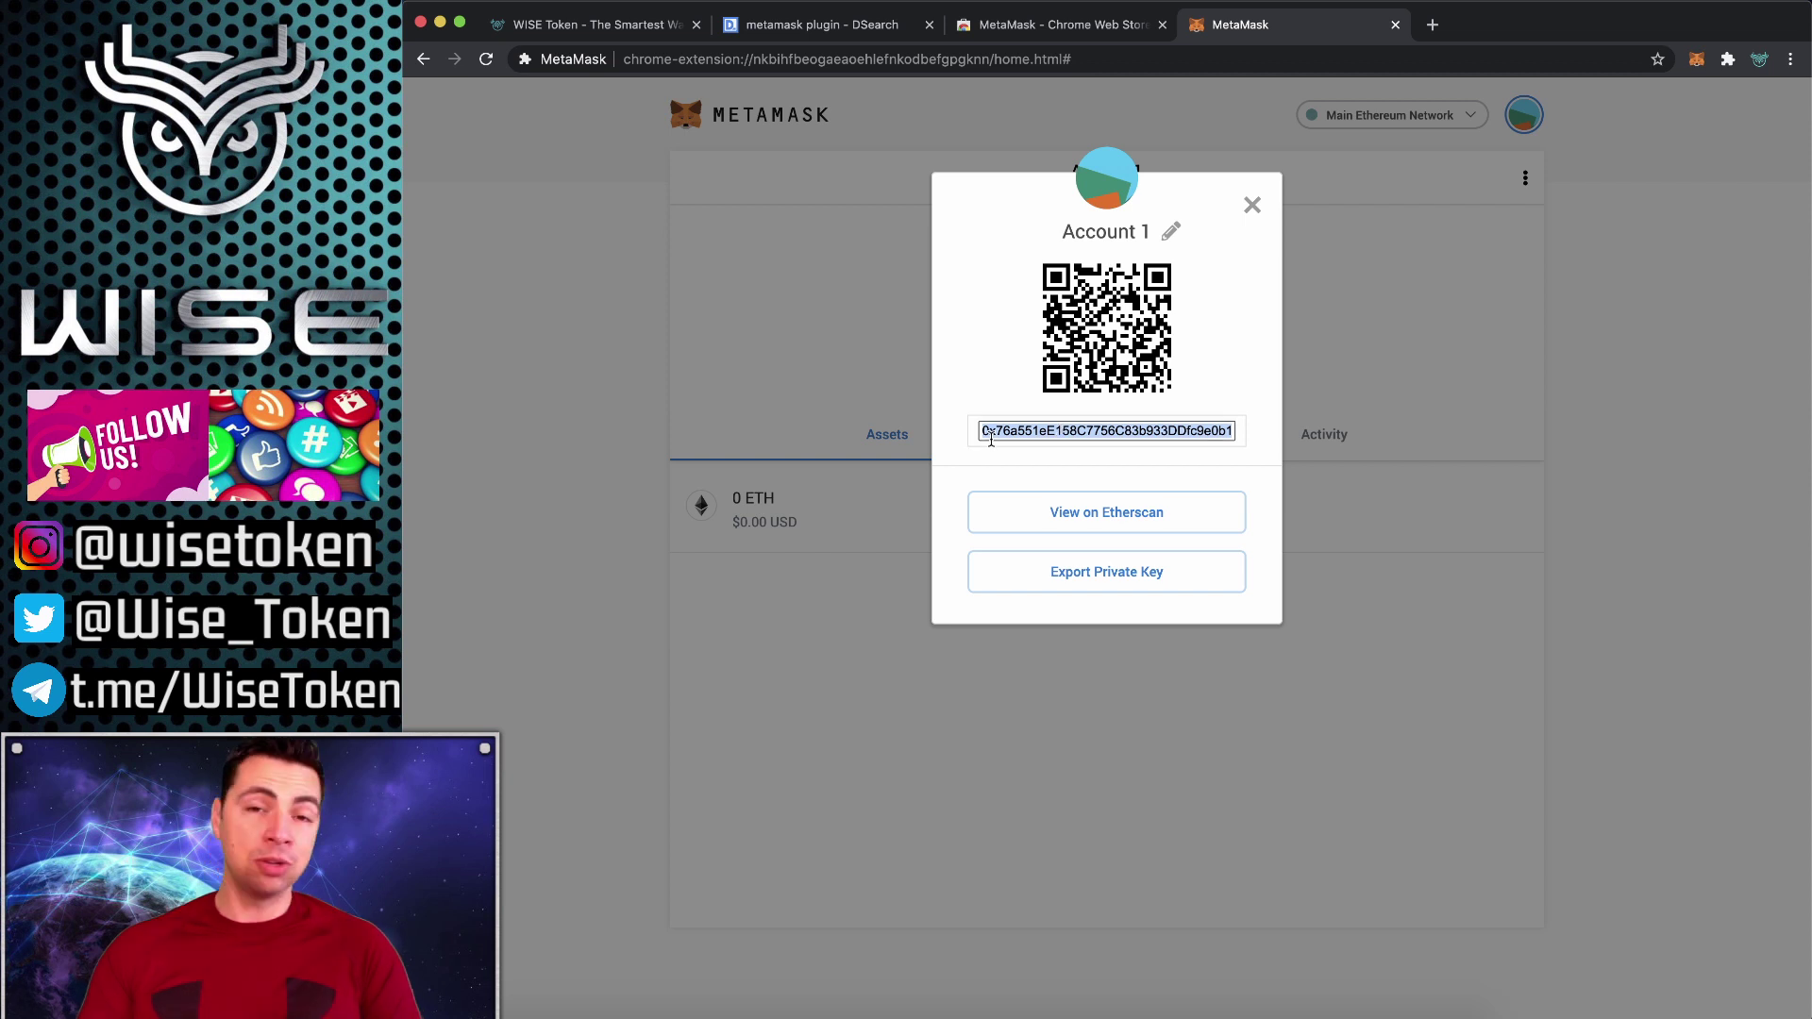
{"action": "left_click", "coordinate": [1014, 318]}
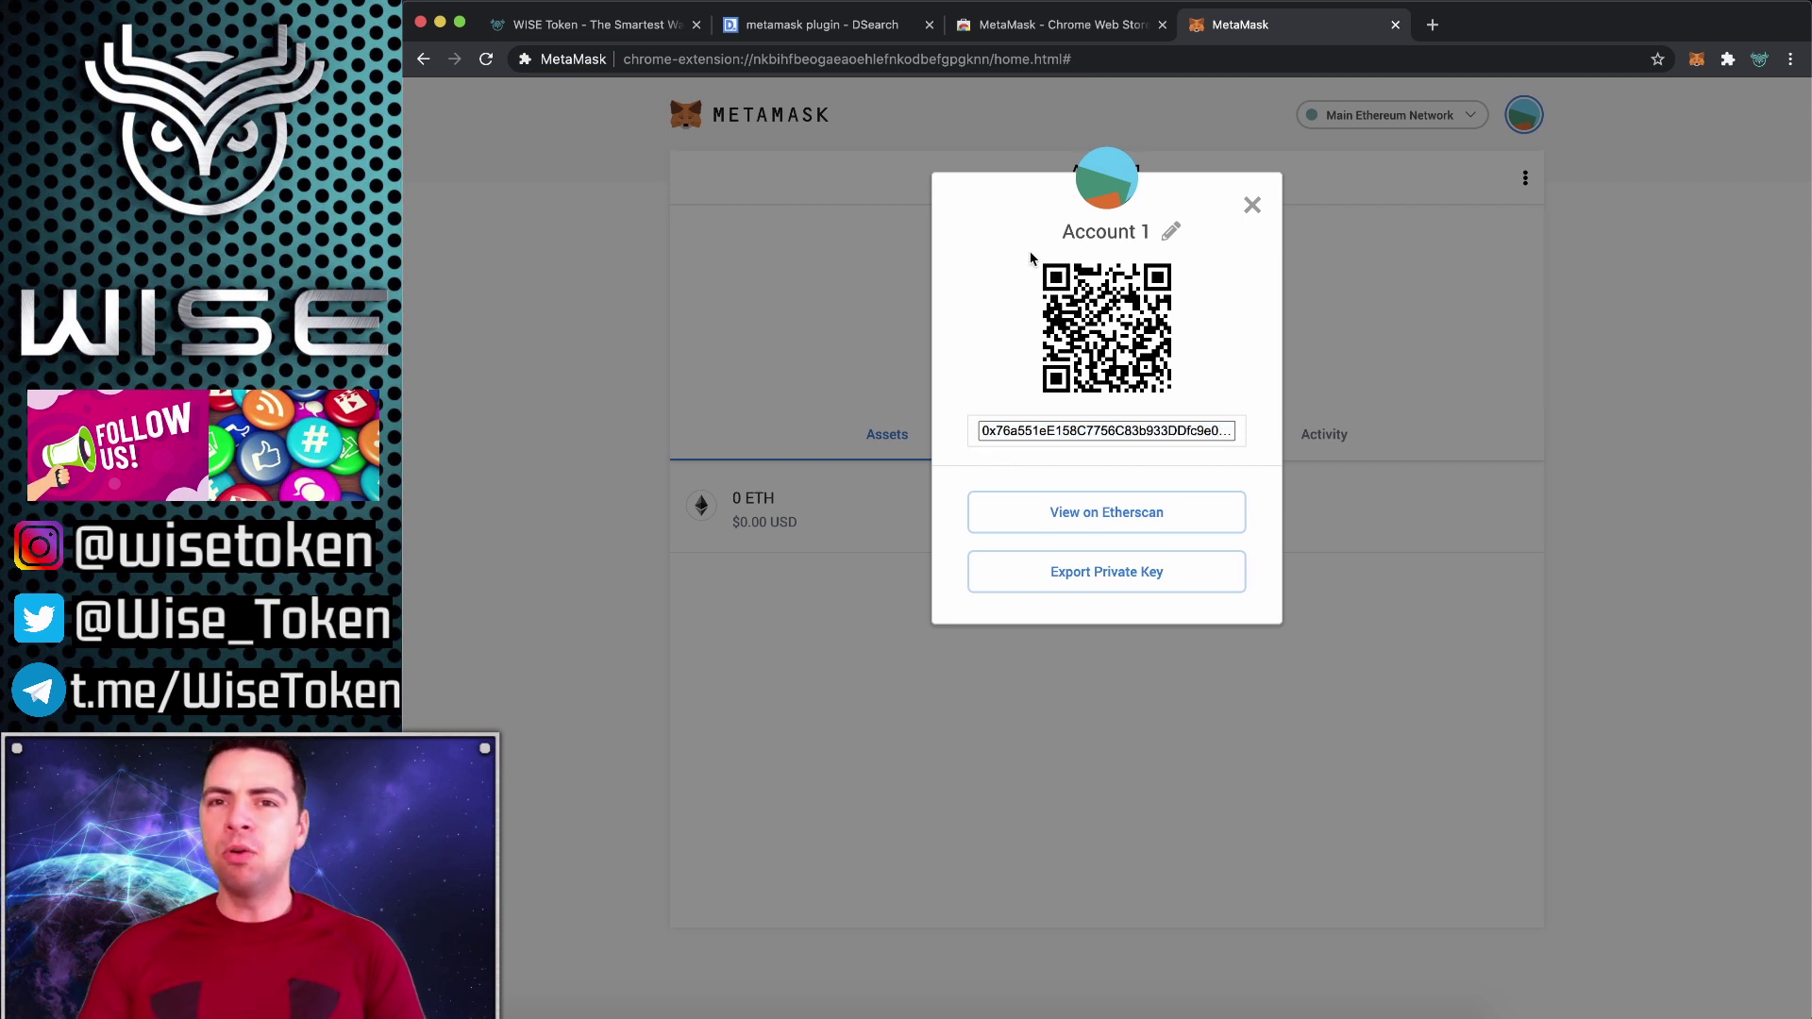
{"action": "left_click", "coordinate": [1251, 205]}
Step: Check the Deposit Ether options via BUY, close them, and copy Account 1's address
{"action": "left_click", "coordinate": [1068, 362]}
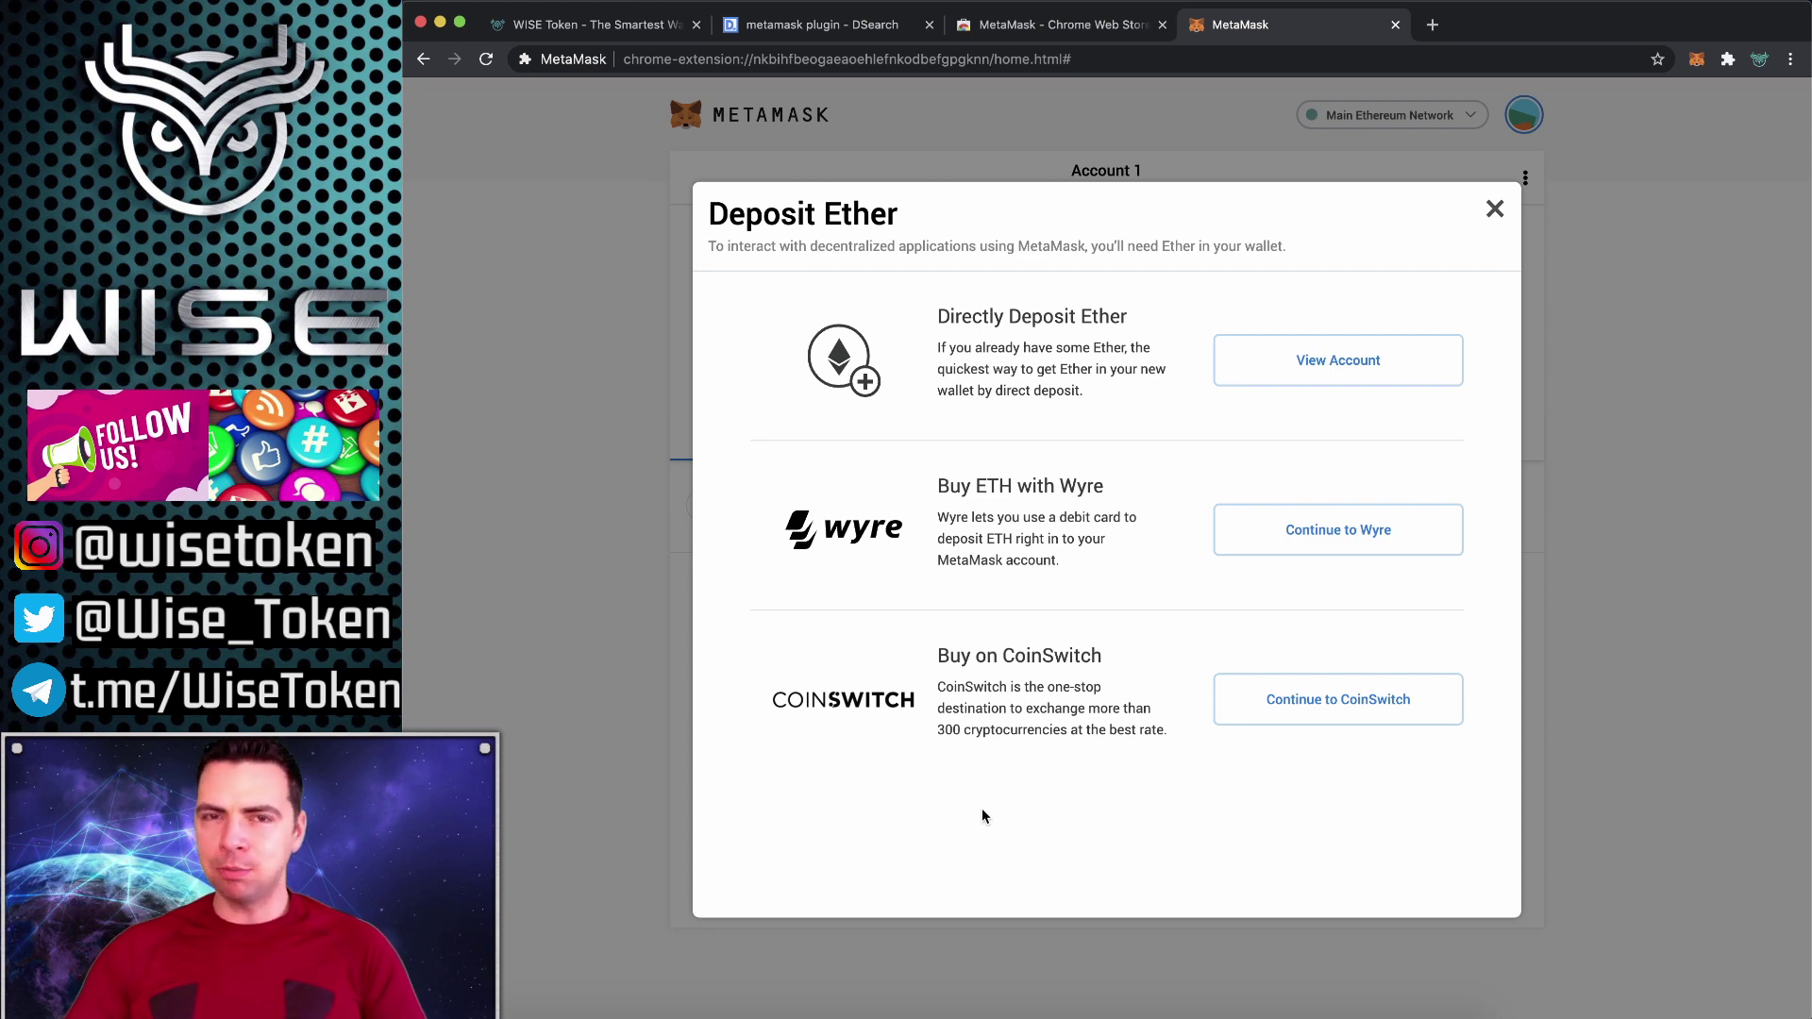
{"action": "left_click", "coordinate": [1493, 210]}
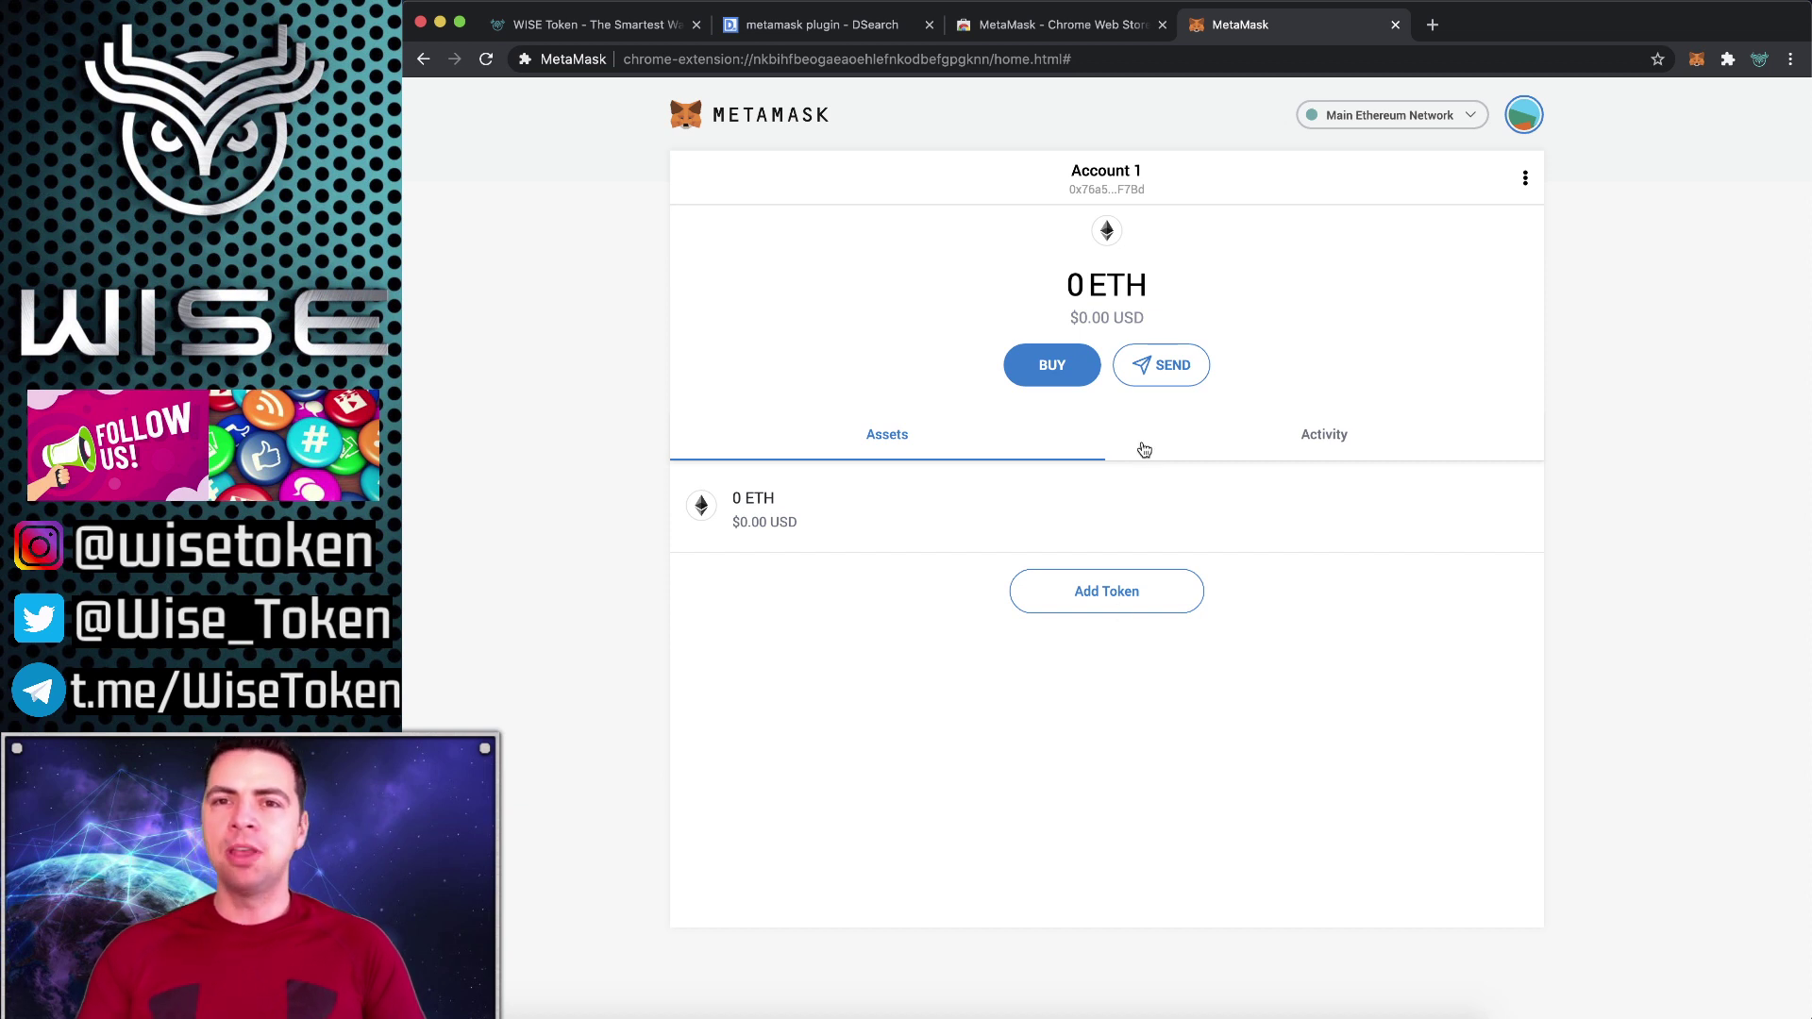
{"action": "left_click", "coordinate": [1151, 192]}
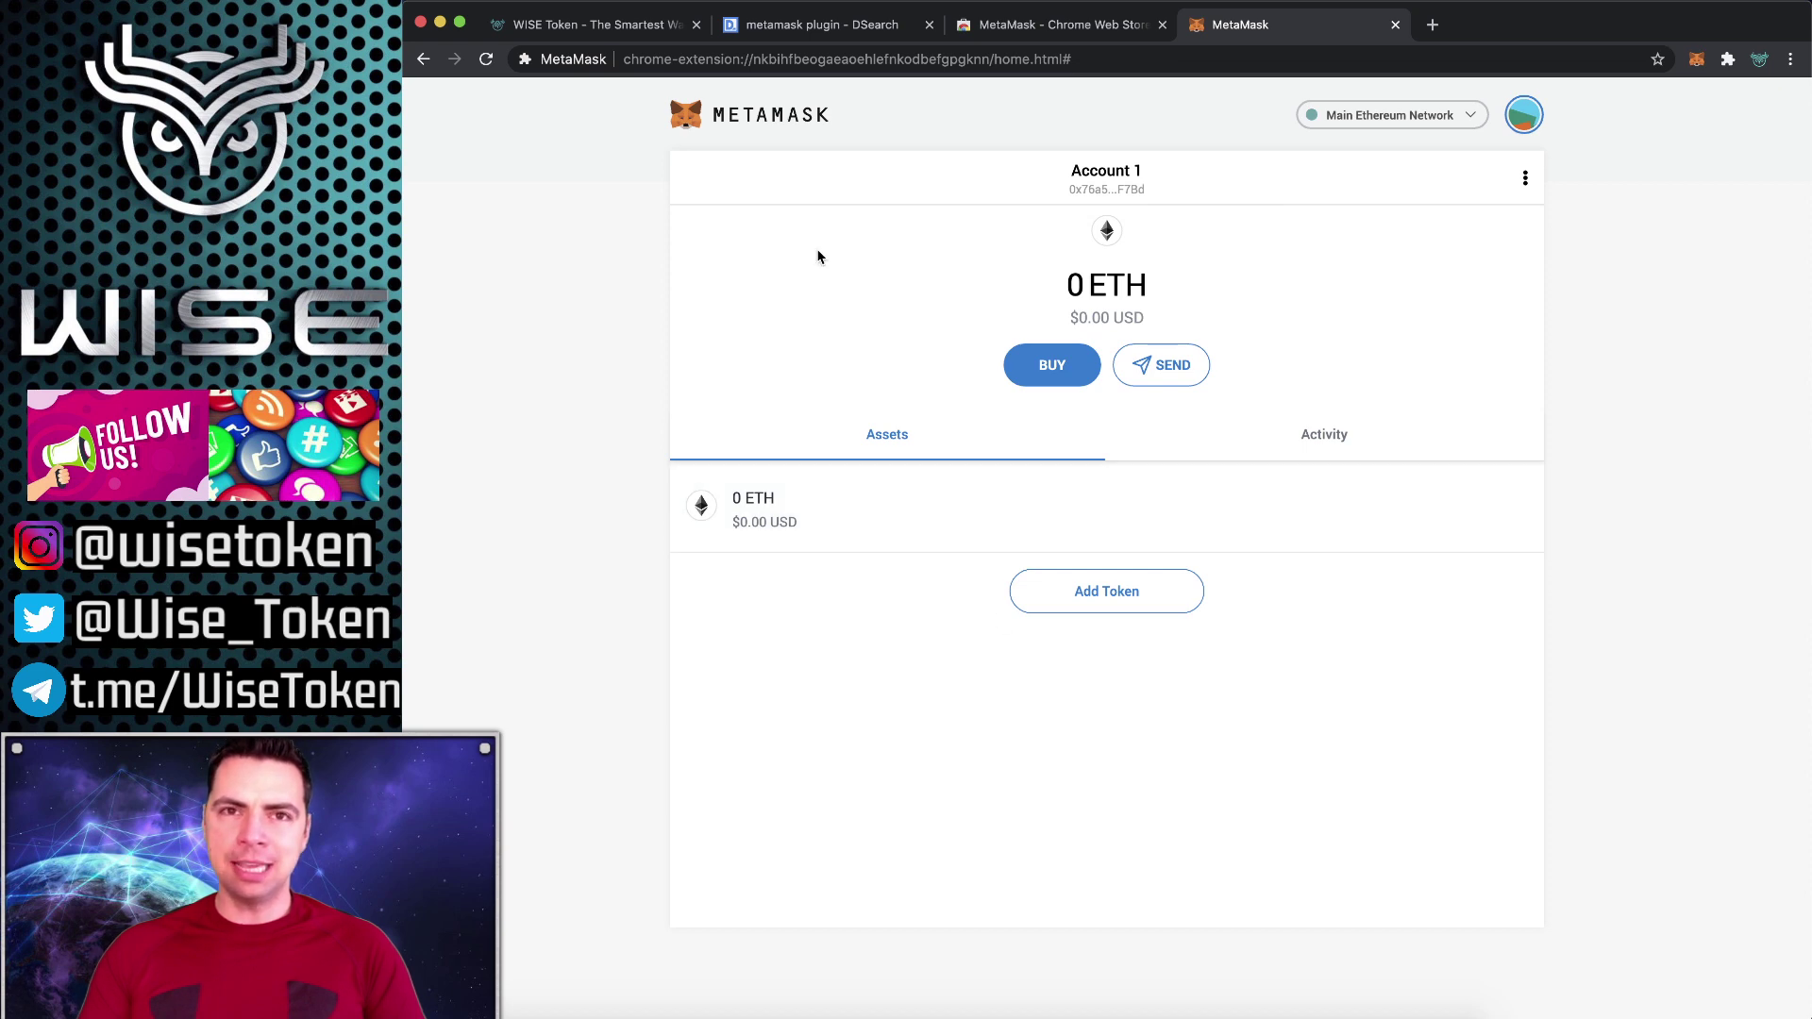
Step: Reload wisetoken.net and connect MetaMask Account 1 to the site
{"action": "left_click", "coordinate": [566, 29]}
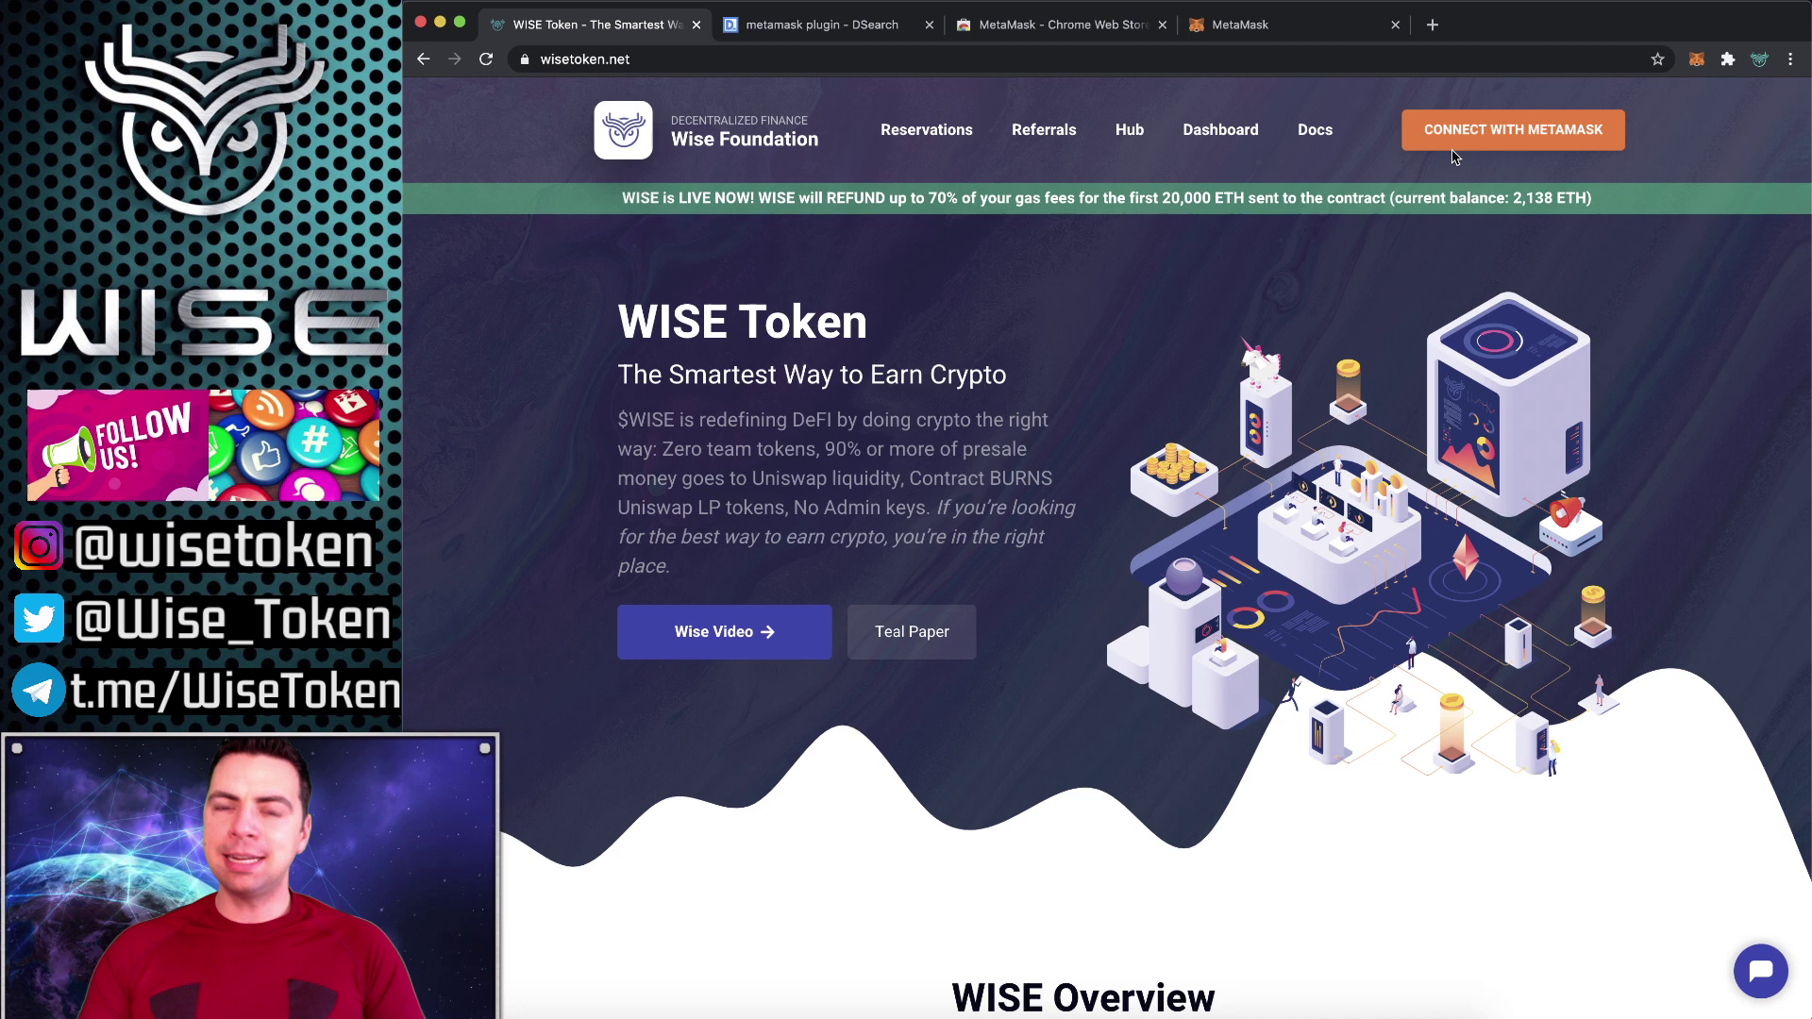
{"action": "key", "text": "super+r"}
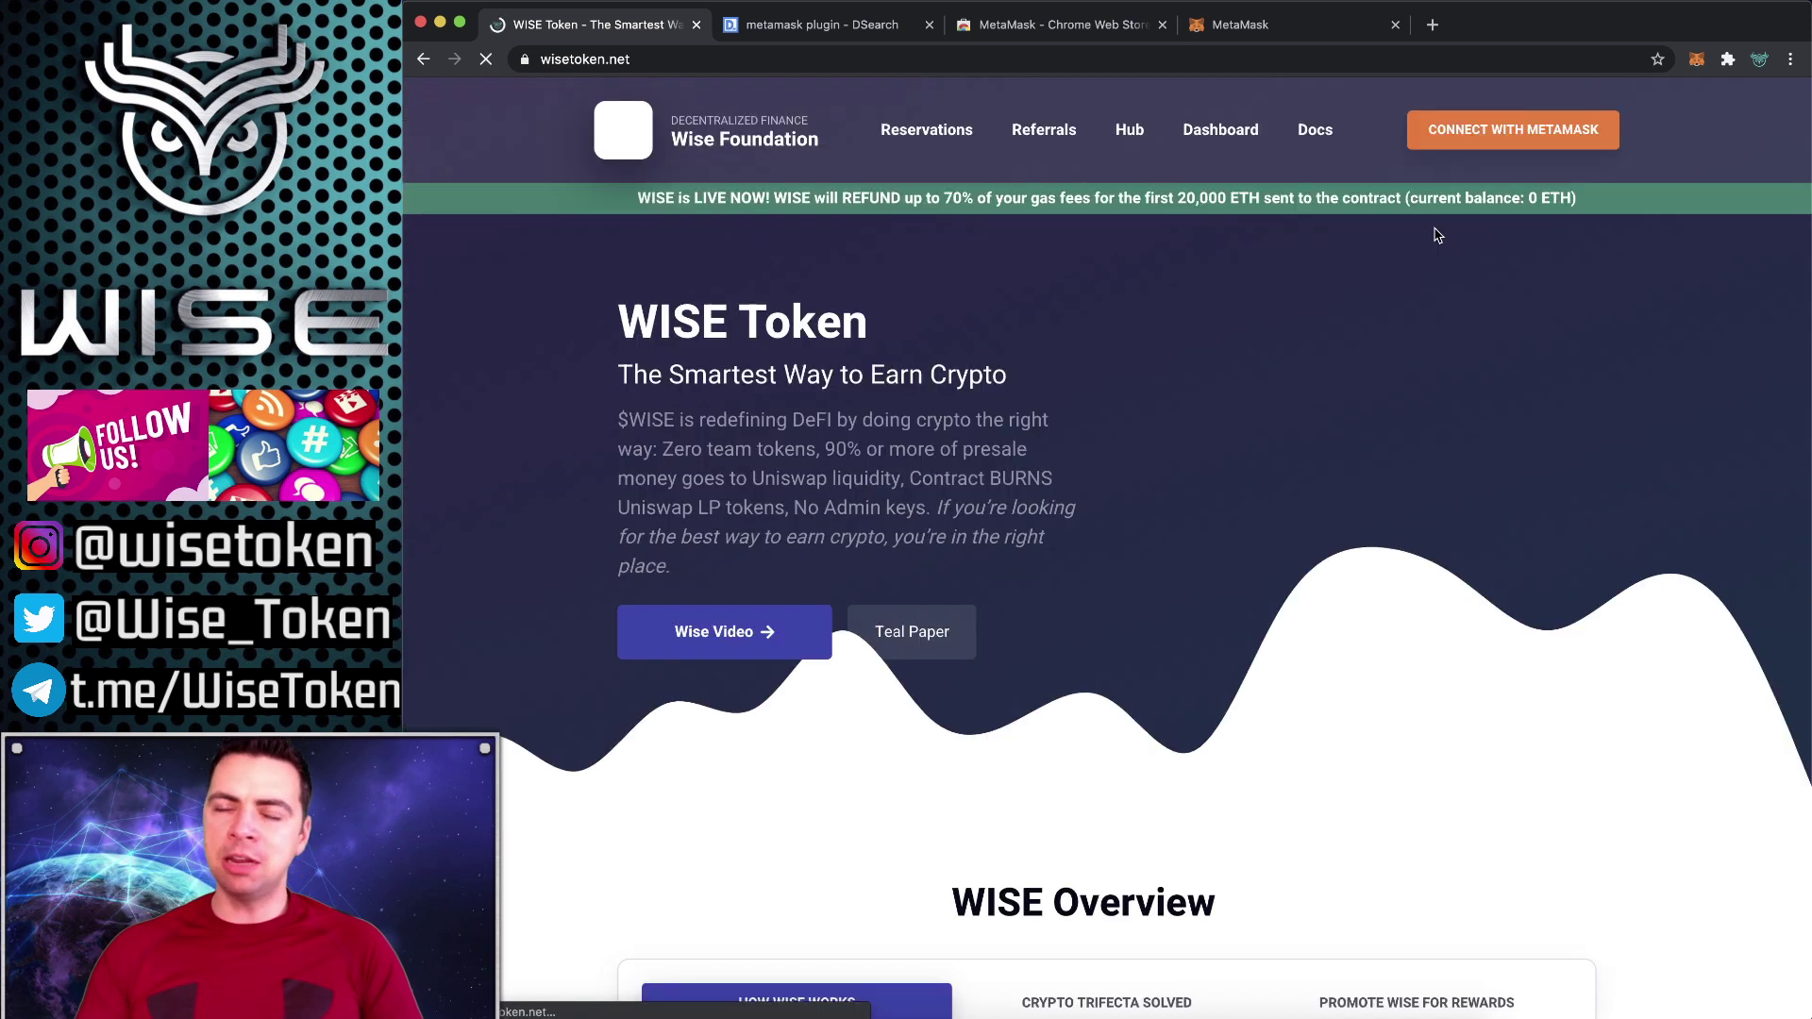
{"action": "left_click", "coordinate": [1478, 132]}
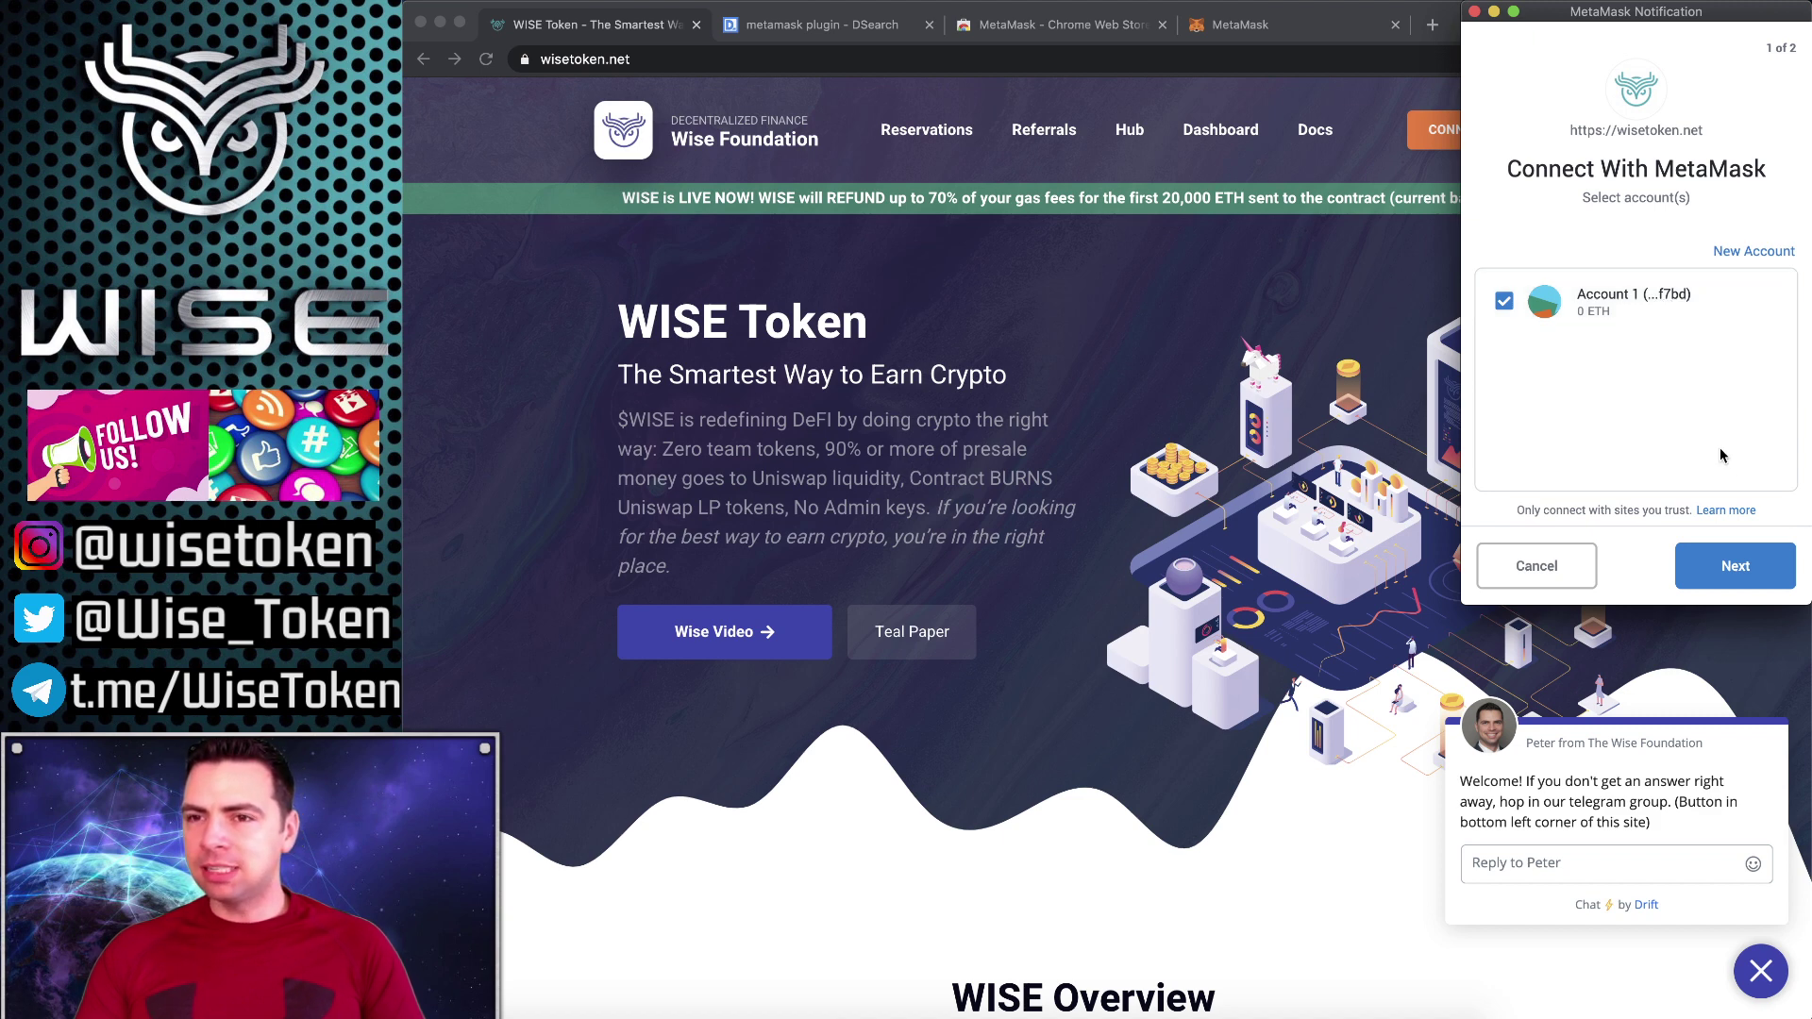
{"action": "left_click", "coordinate": [1737, 566]}
{"action": "left_click", "coordinate": [1734, 565]}
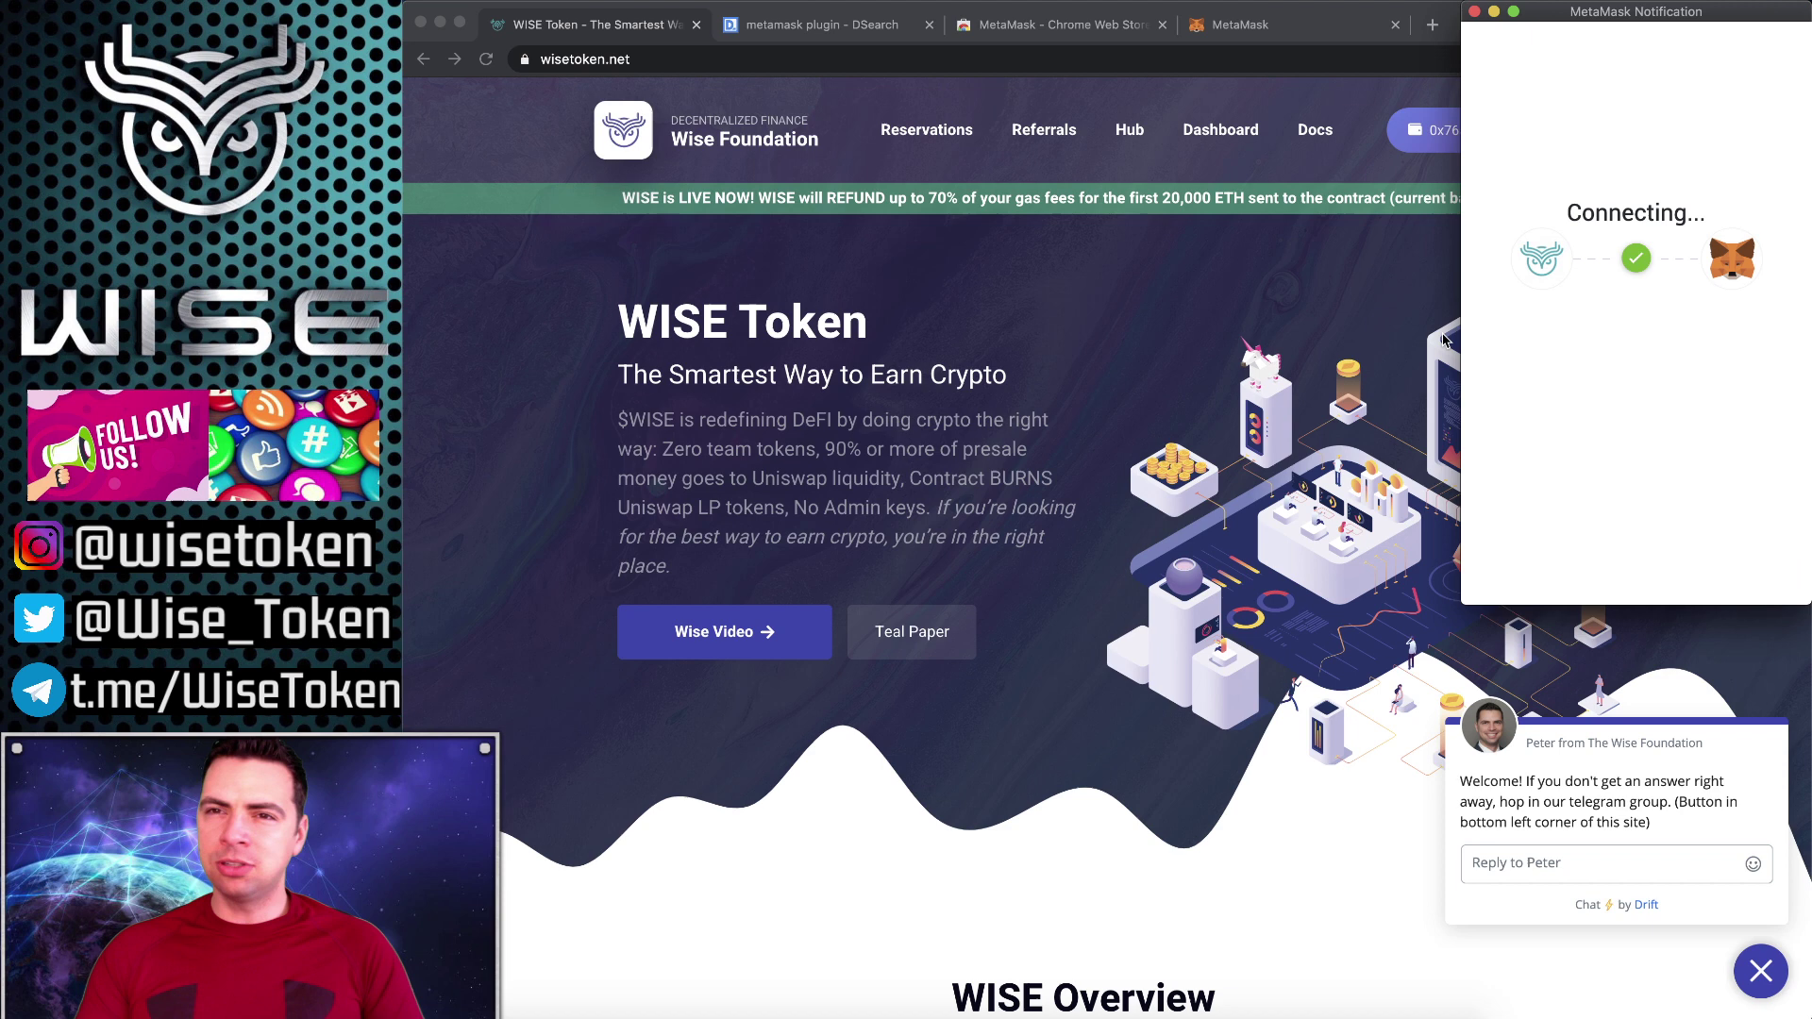
Step: Copy Account 1's address in MetaMask, then show the connected wallet's options on wisetoken.net
{"action": "left_click", "coordinate": [1237, 25]}
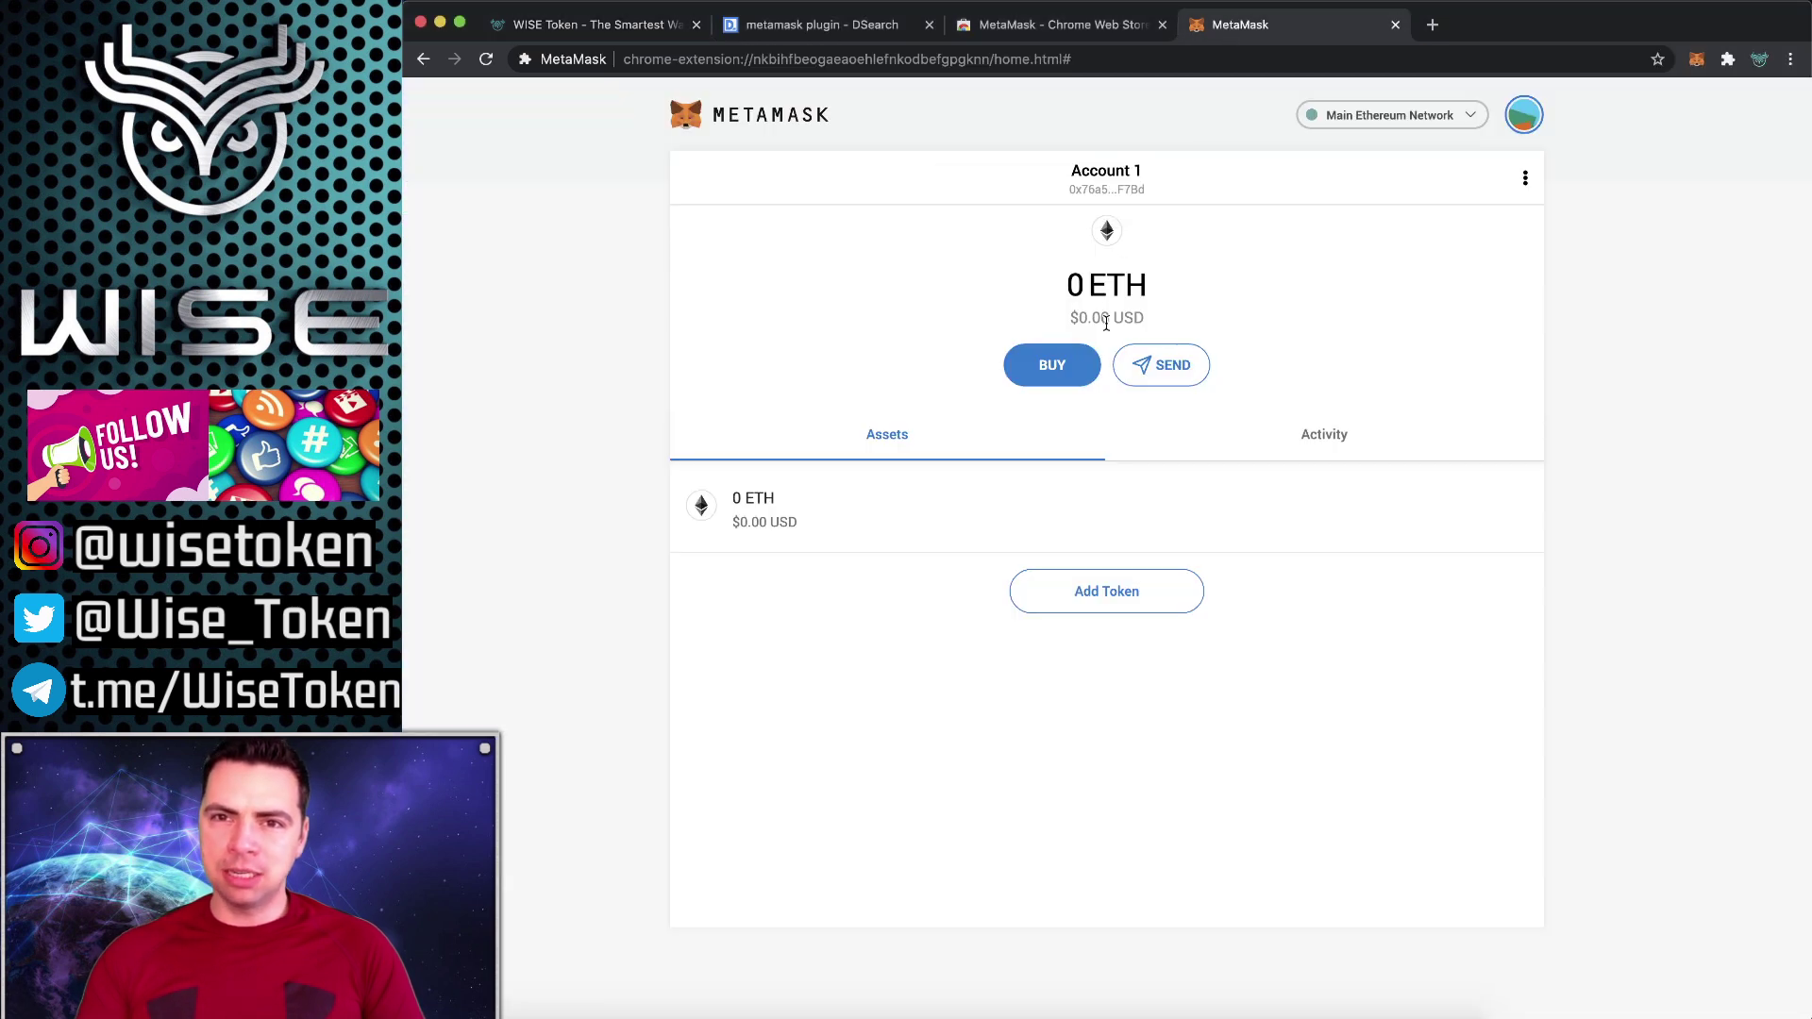
{"action": "left_click", "coordinate": [1126, 194]}
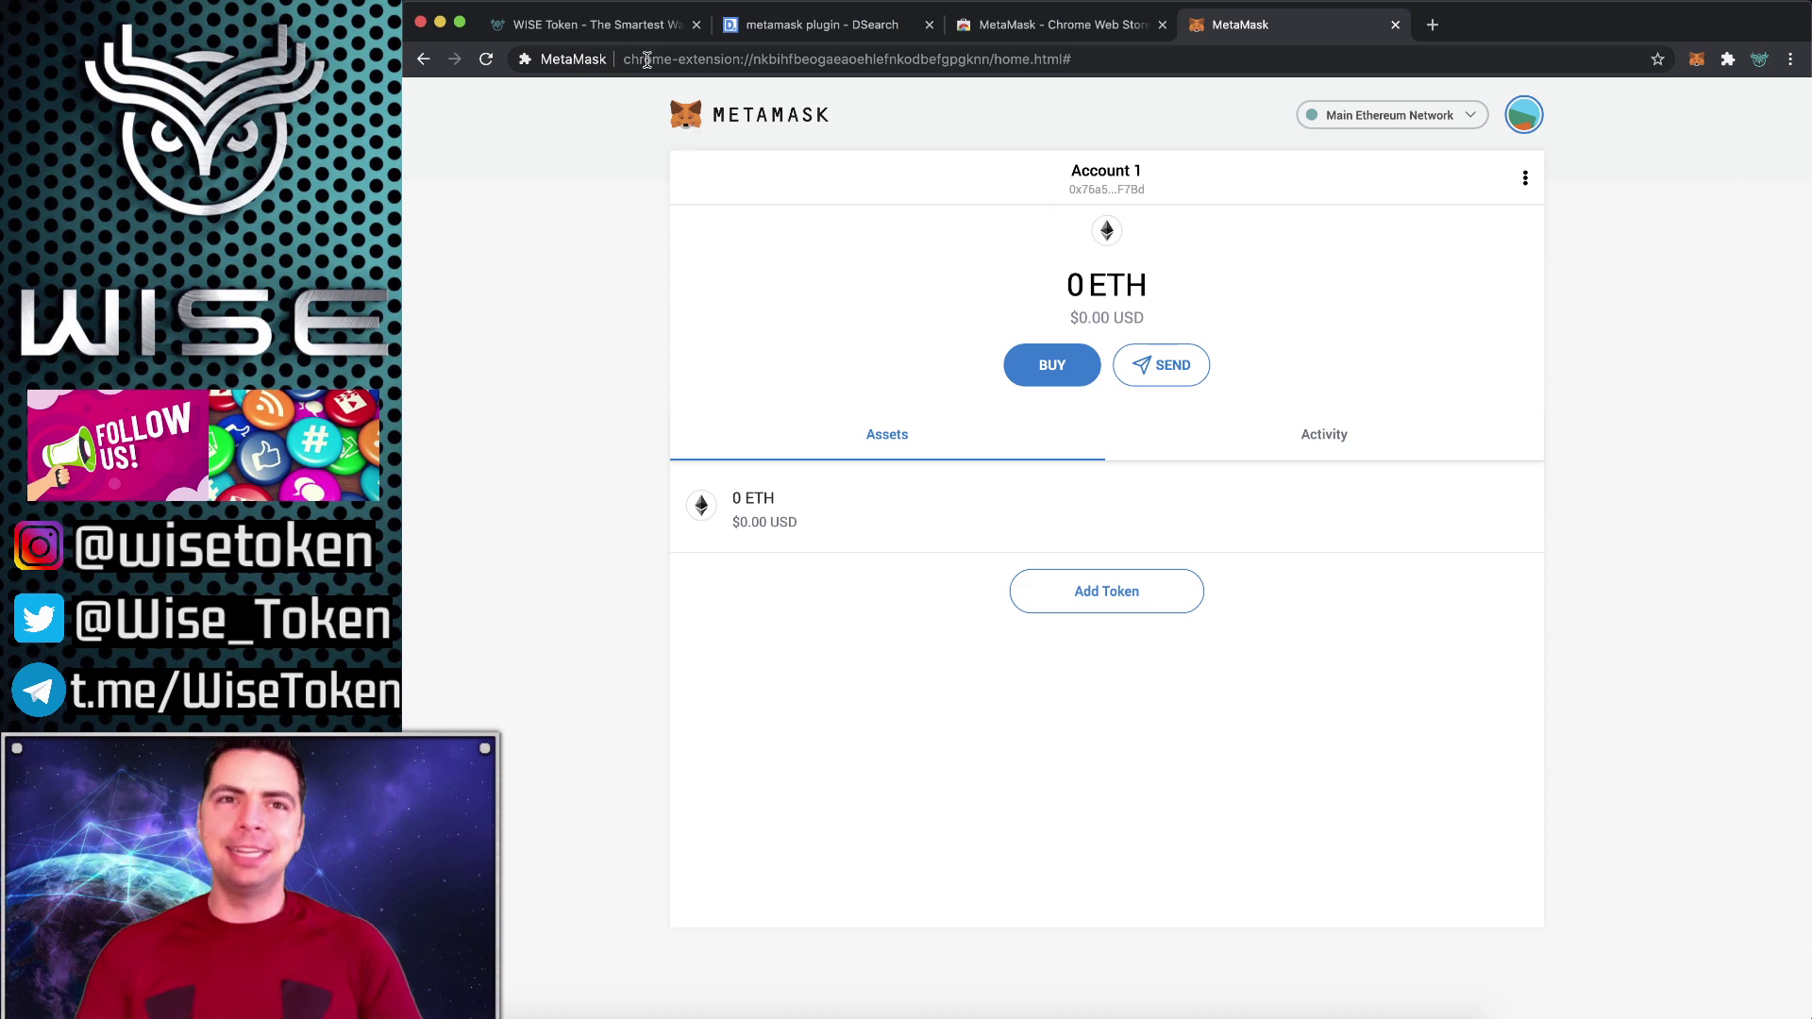
{"action": "left_click", "coordinate": [599, 24]}
{"action": "left_click", "coordinate": [1533, 140]}
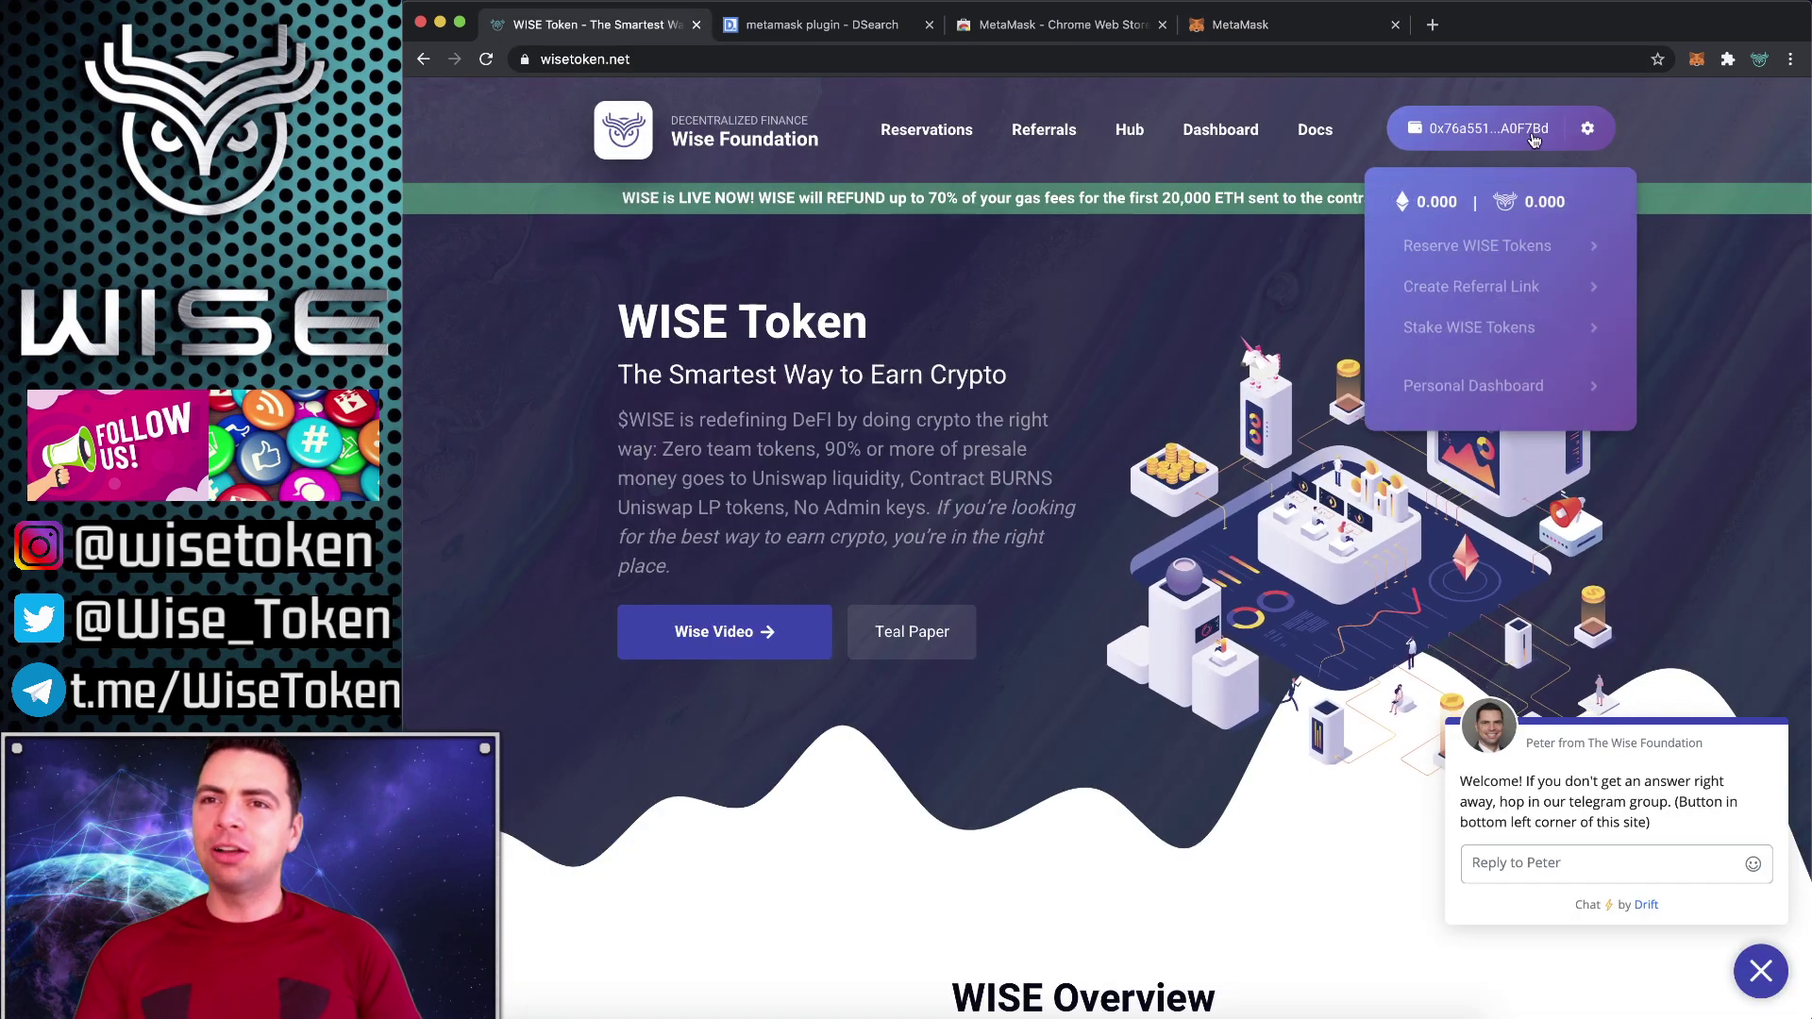
Step: Set a quick WISE reservation for all days at 10 ETH instead of 0.05, then return to MetaMask
{"action": "left_click", "coordinate": [1501, 248]}
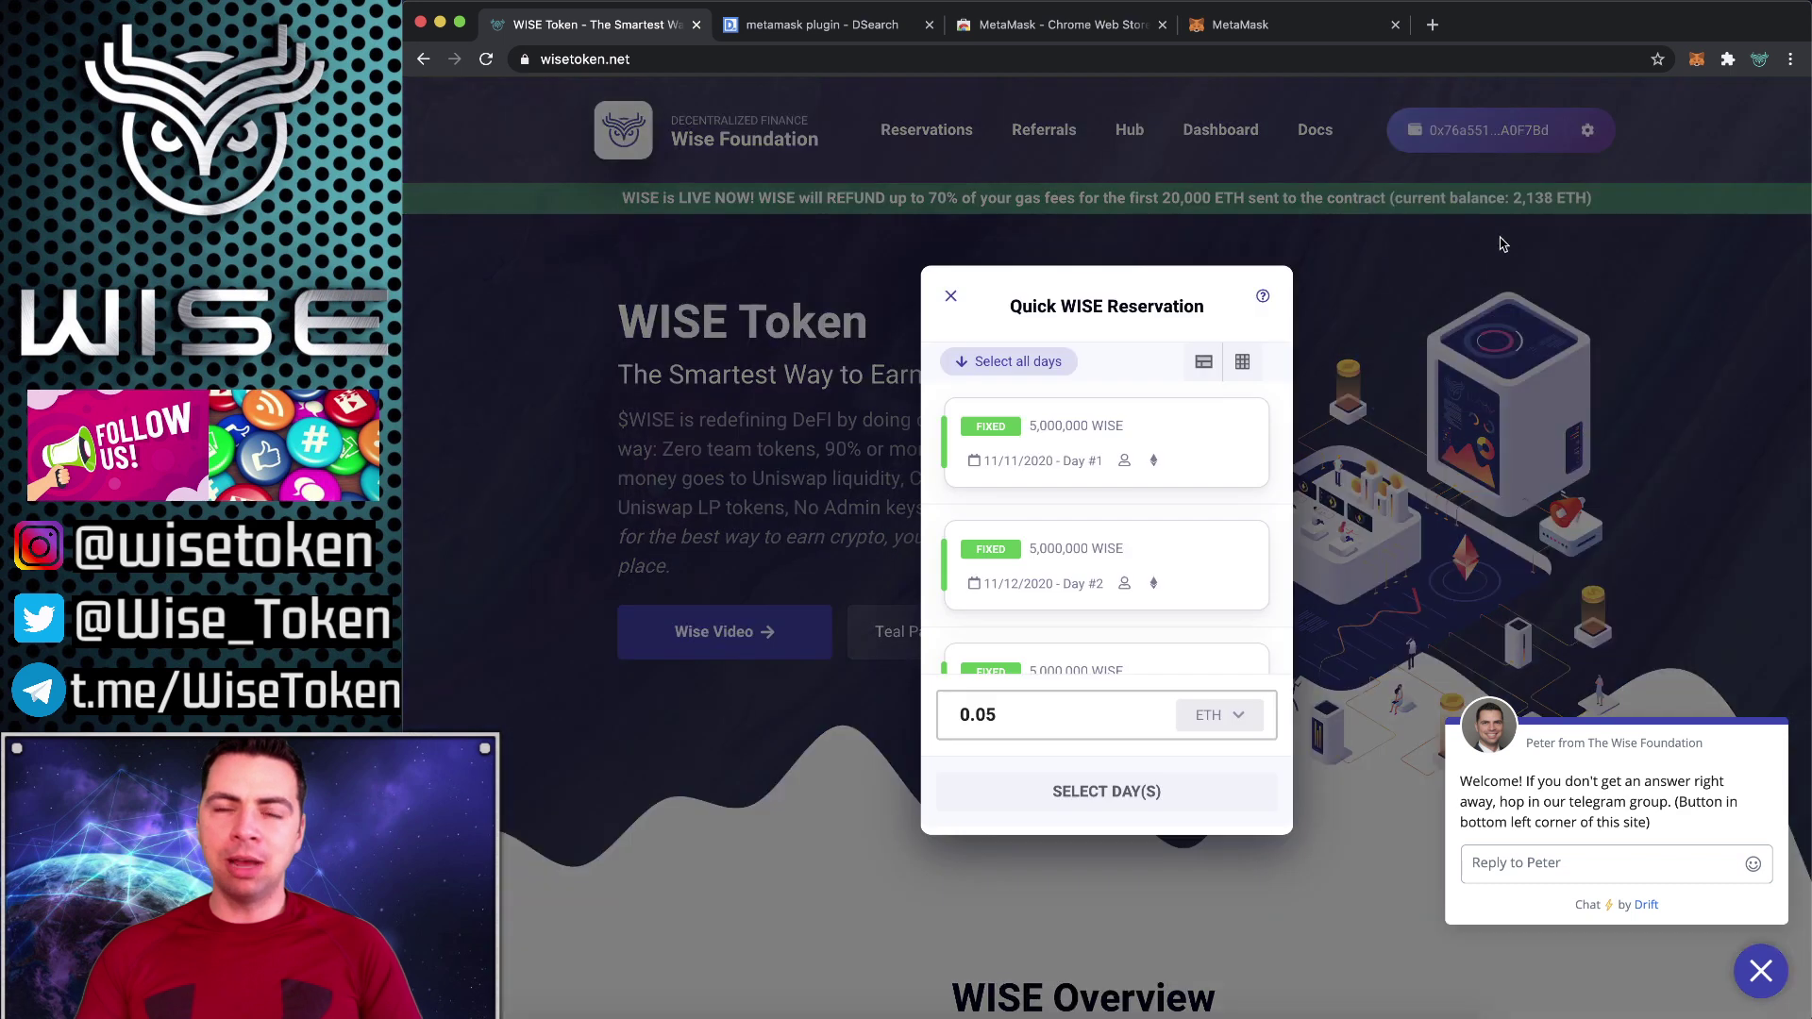
{"action": "left_click", "coordinate": [991, 359]}
{"action": "left_click", "coordinate": [1035, 712]}
{"action": "key", "text": "super+a"}
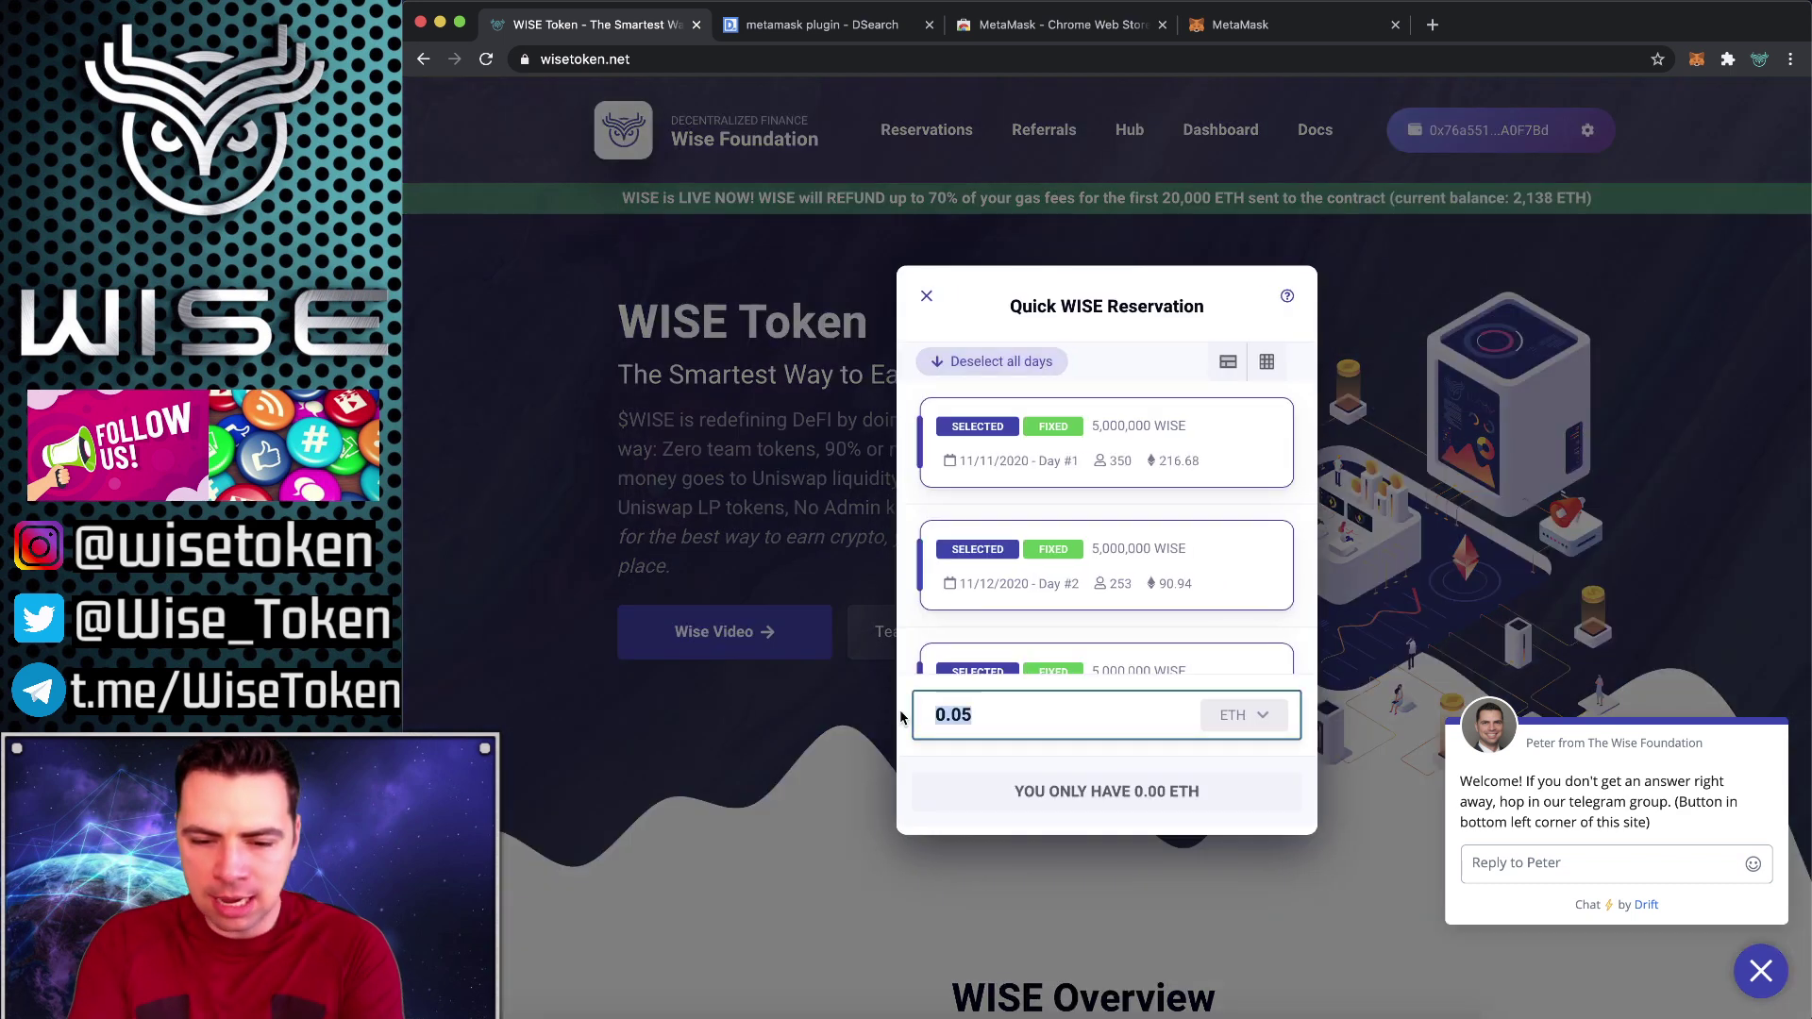
{"action": "type", "text": "10"}
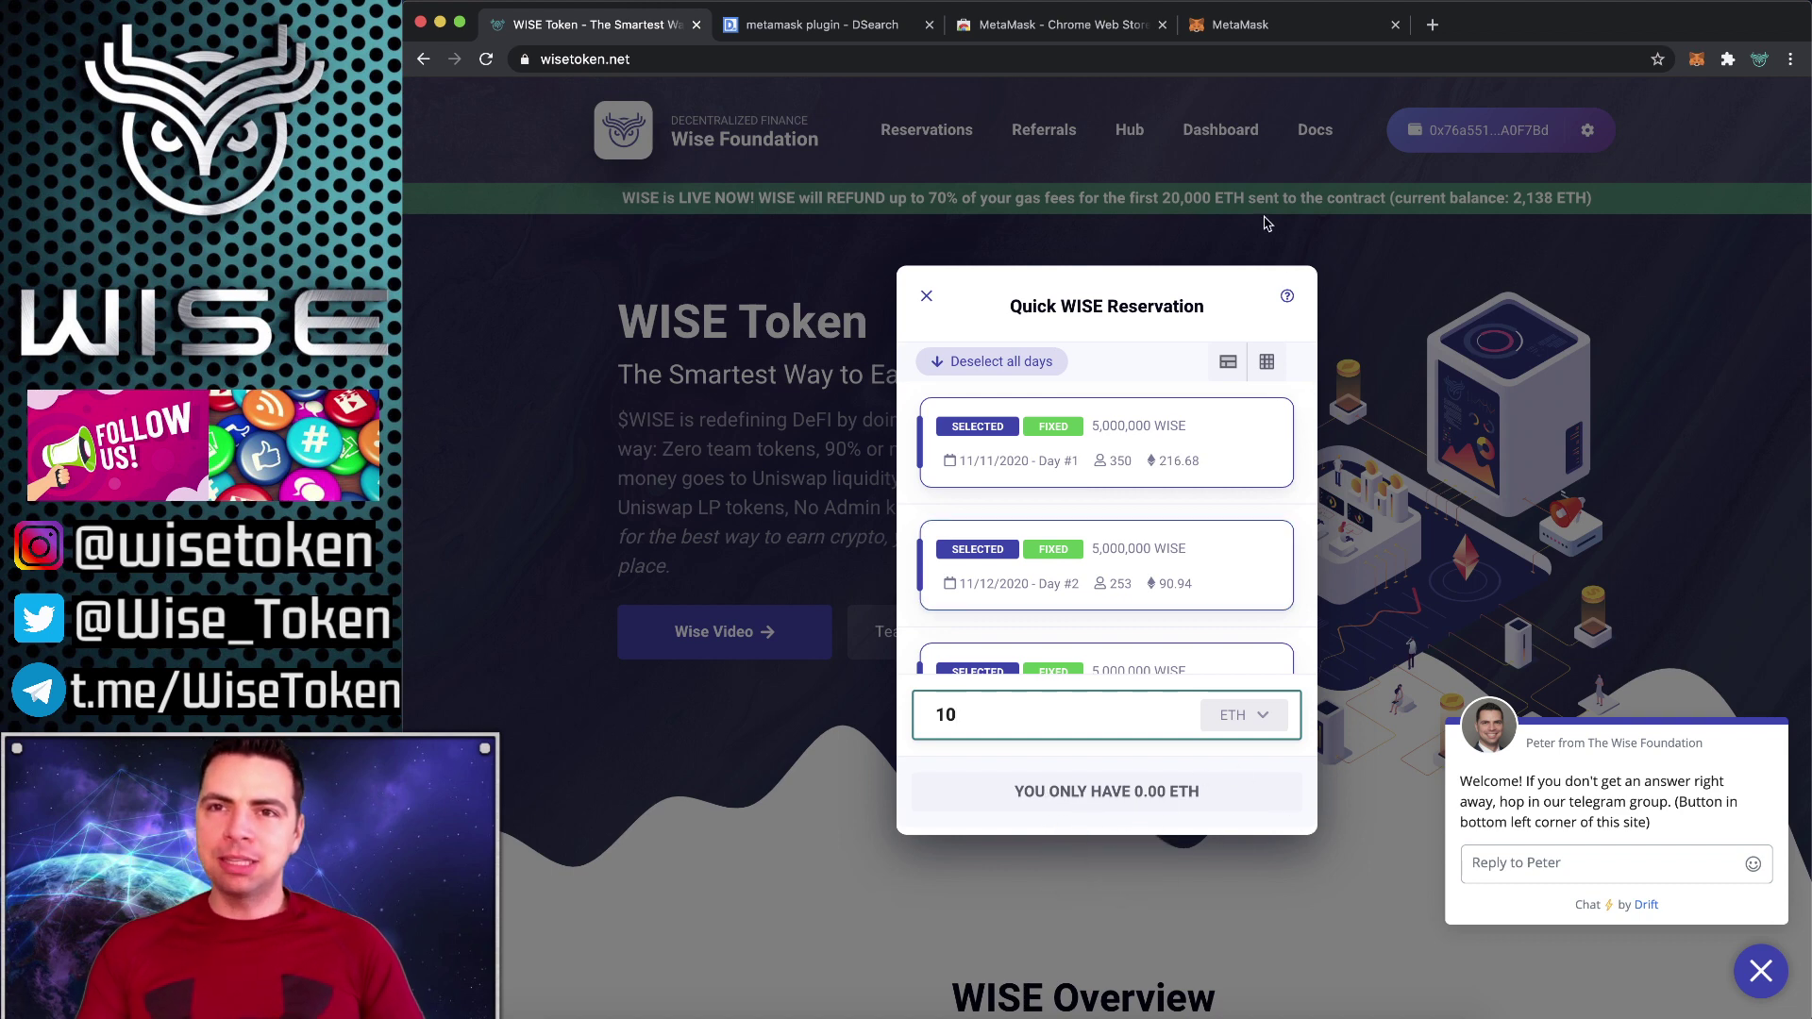
{"action": "left_click", "coordinate": [1215, 29]}
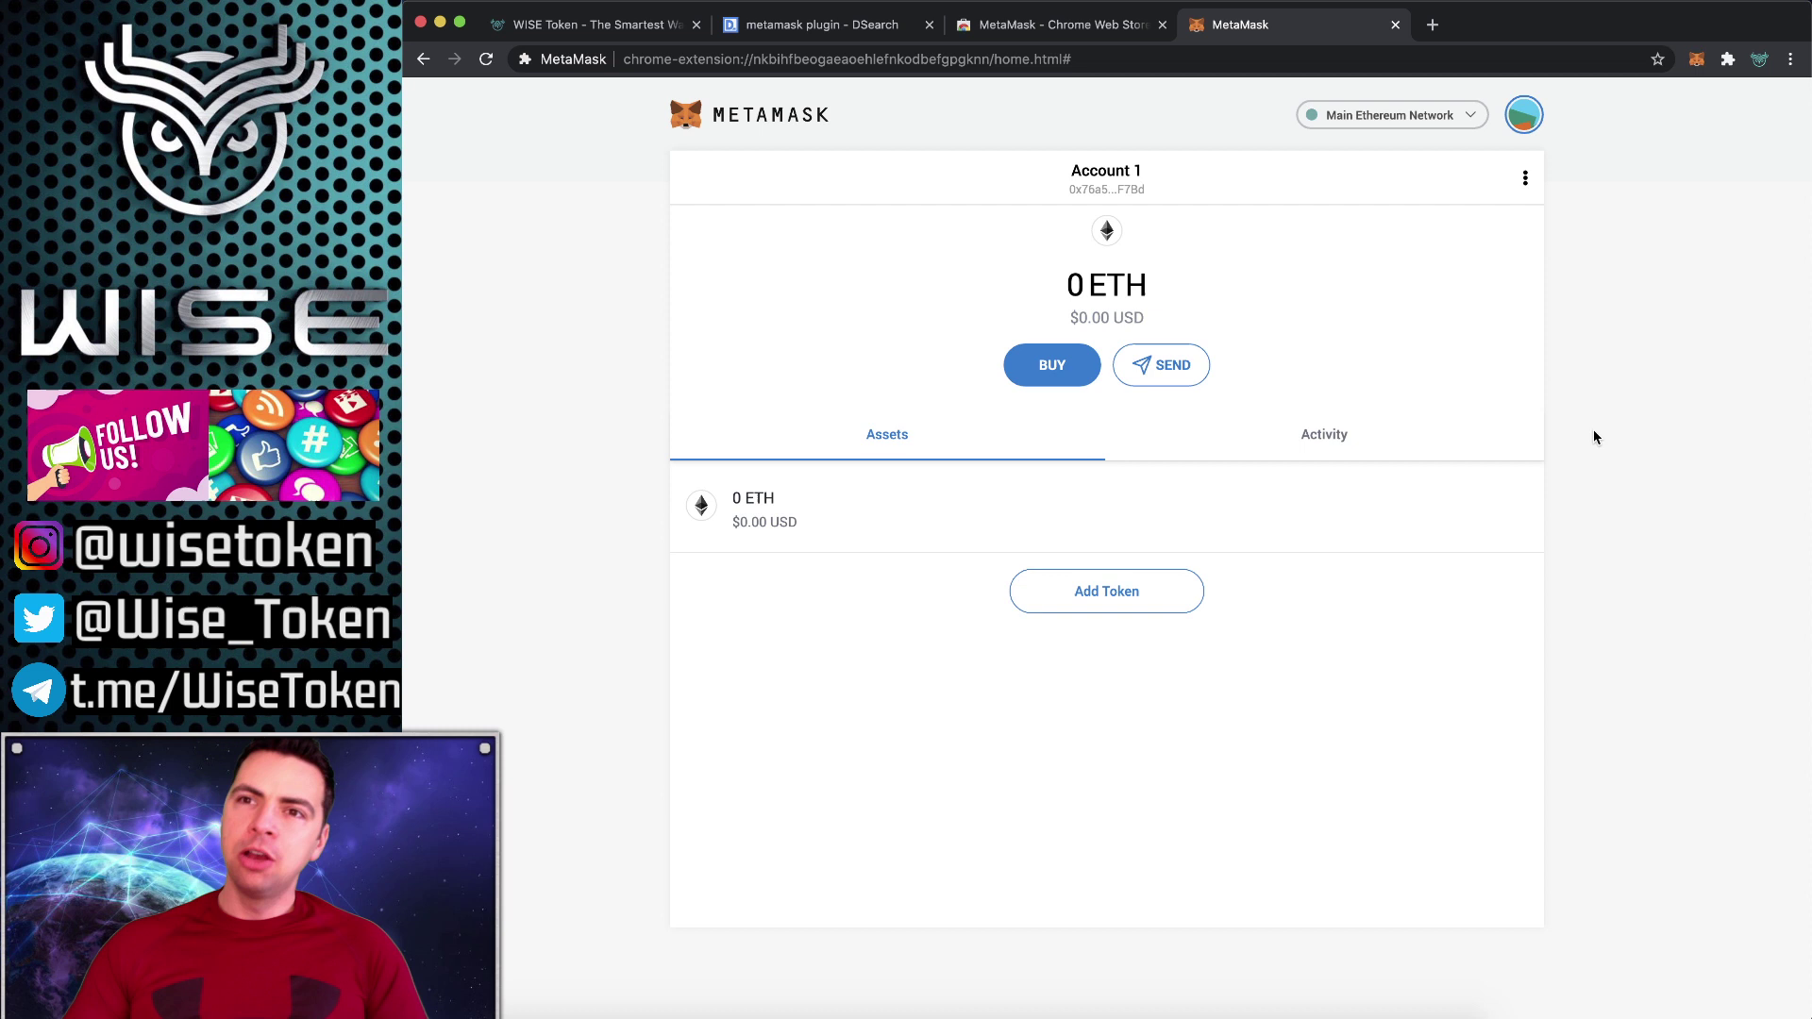
Step: From the My Accounts menu, choose Connect Hardware Wallet to reach the Ledger/Trezor page
{"action": "left_click", "coordinate": [1517, 122]}
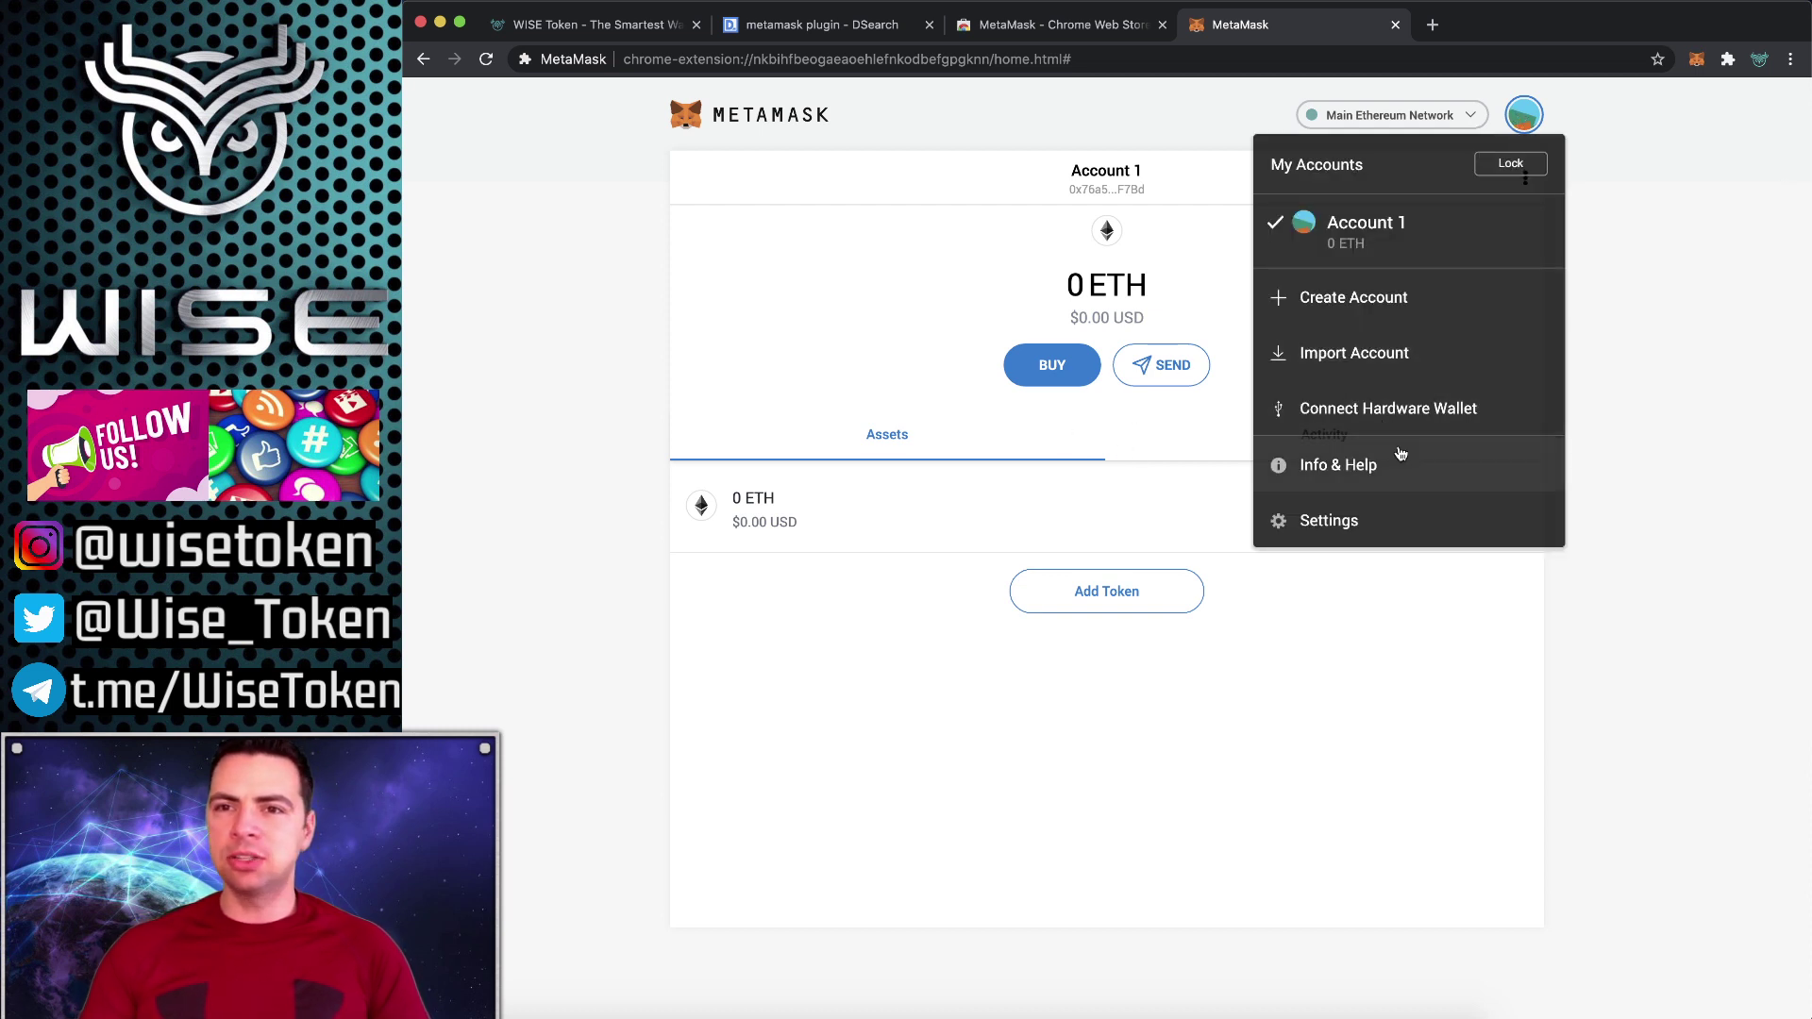
{"action": "left_click", "coordinate": [1529, 123]}
{"action": "left_click", "coordinate": [1525, 119]}
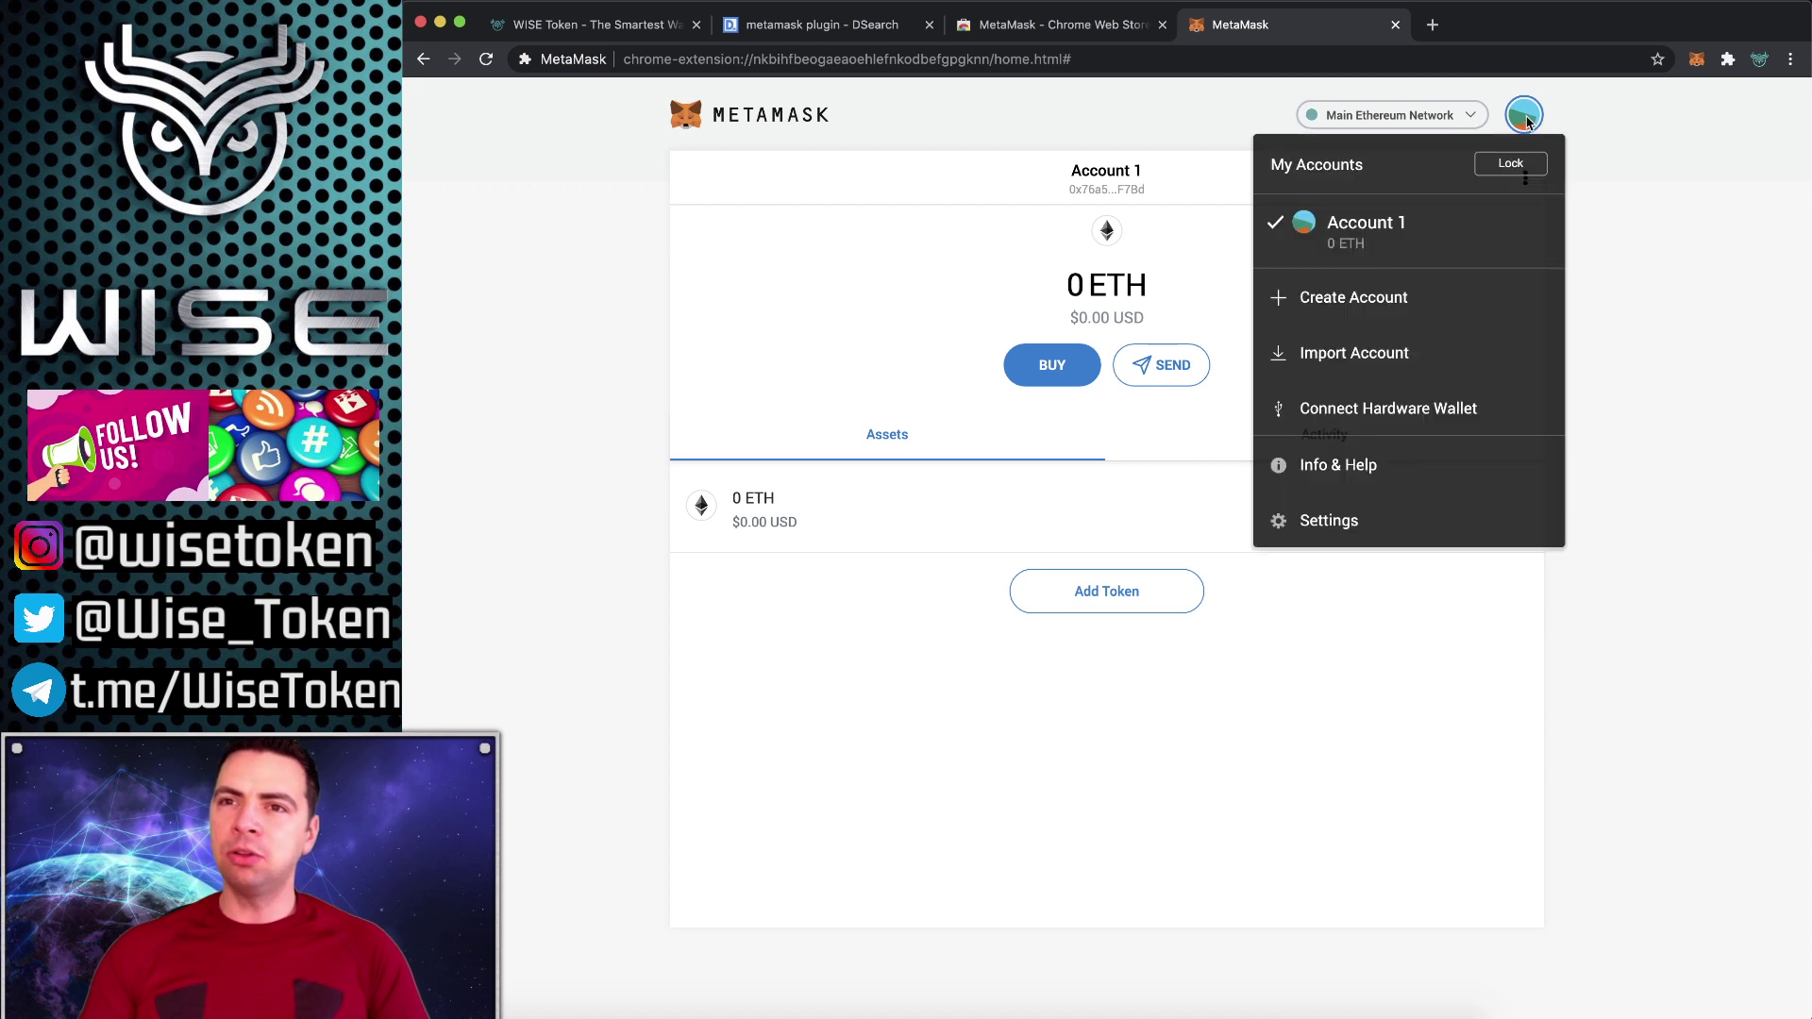
{"action": "left_click", "coordinate": [1424, 412]}
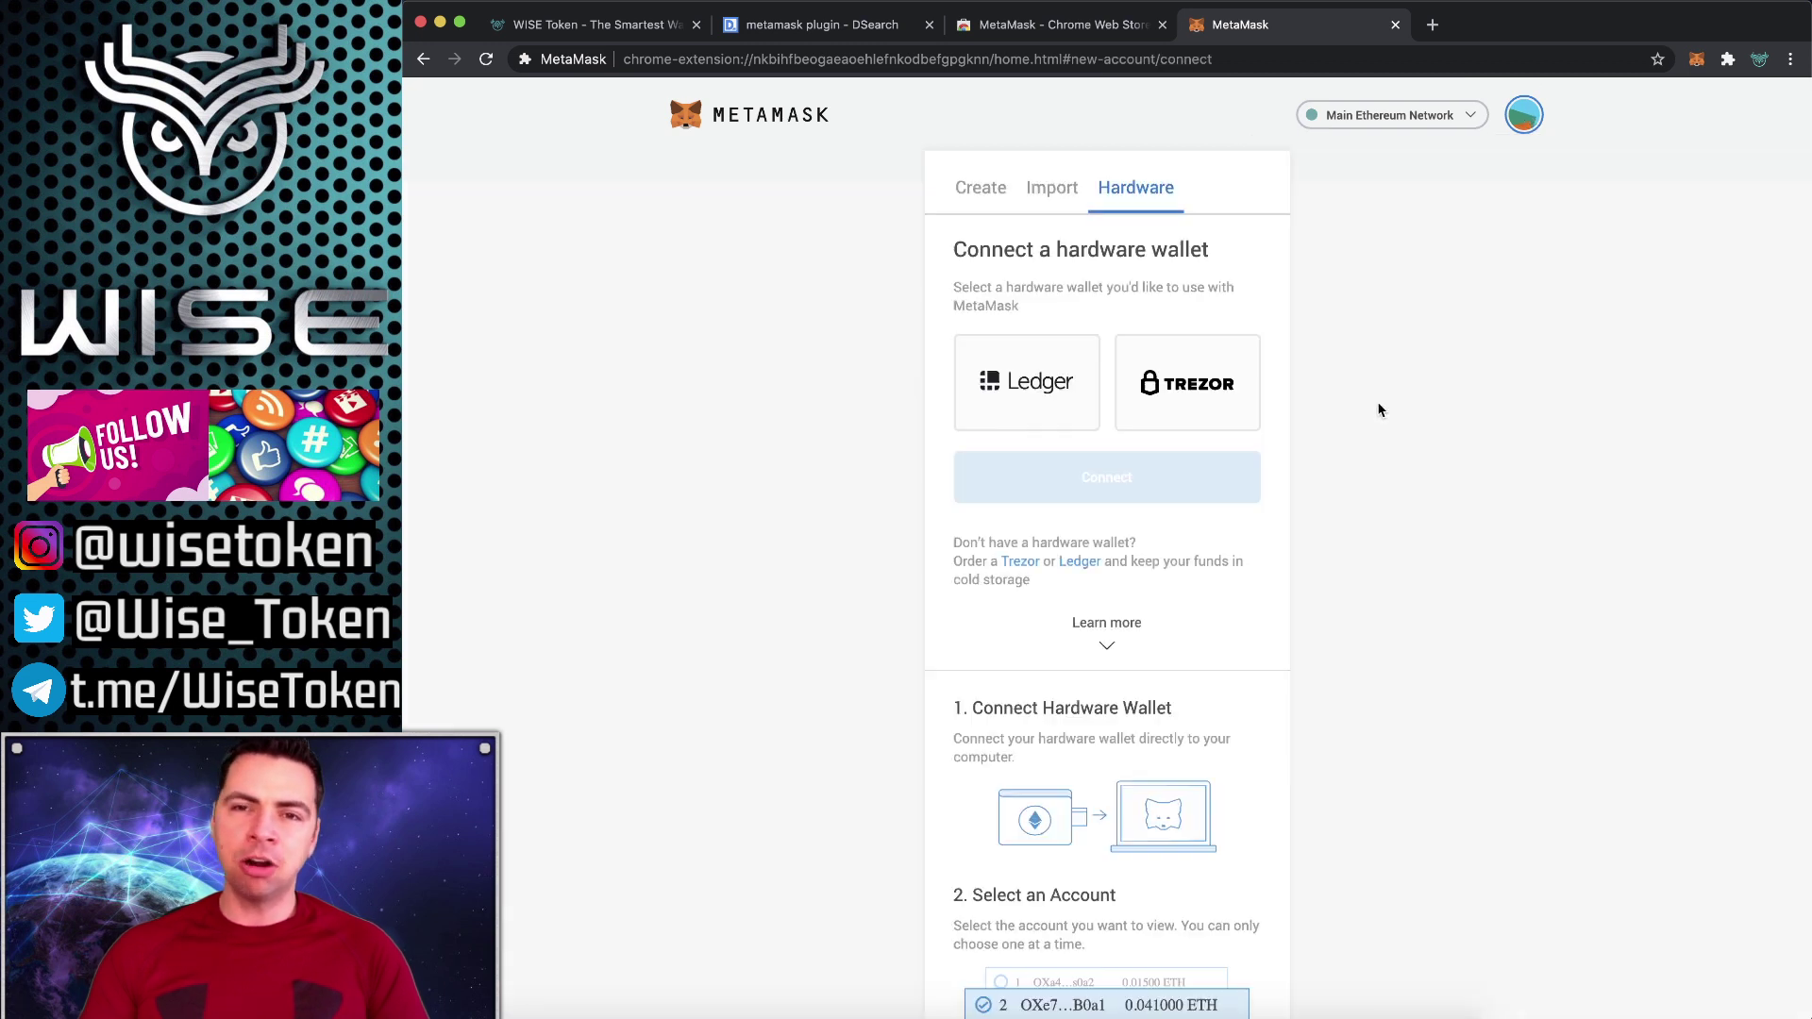
Step: Switch to the 'MetaMask - Chrome Web Store' tab showing related extensions like MEW CX and TronLink
{"action": "left_click", "coordinate": [1101, 35]}
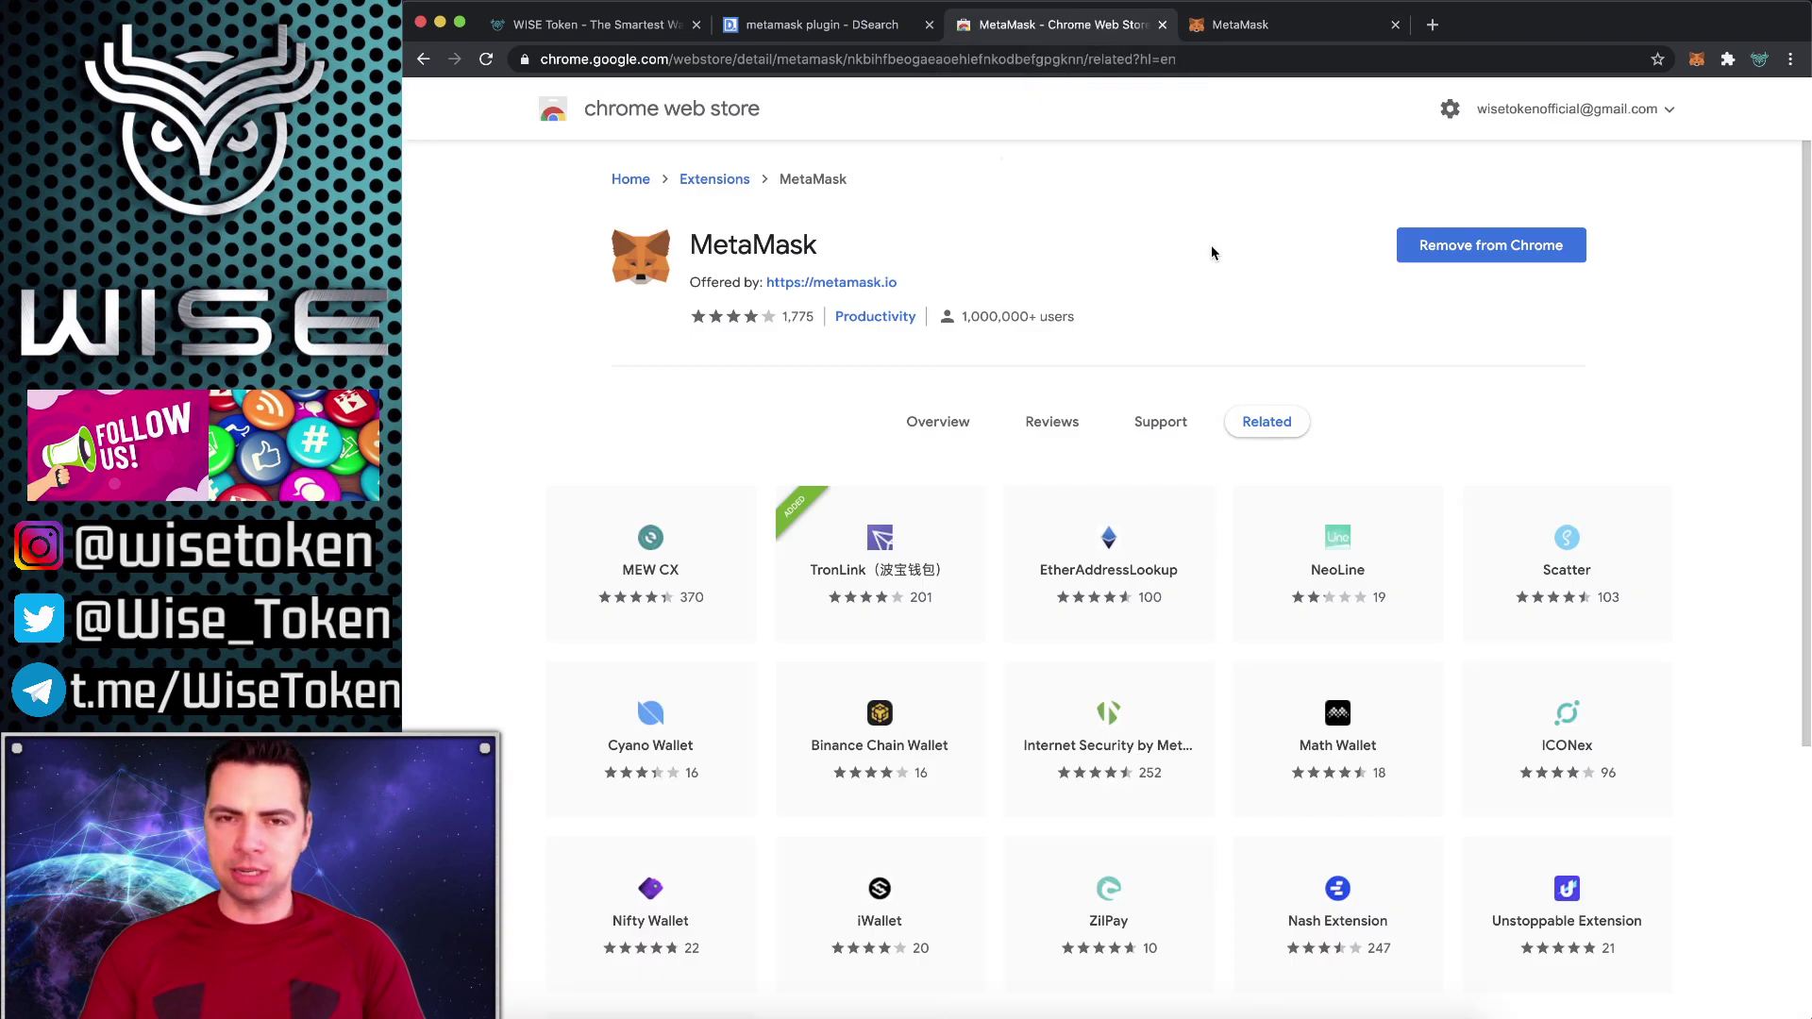